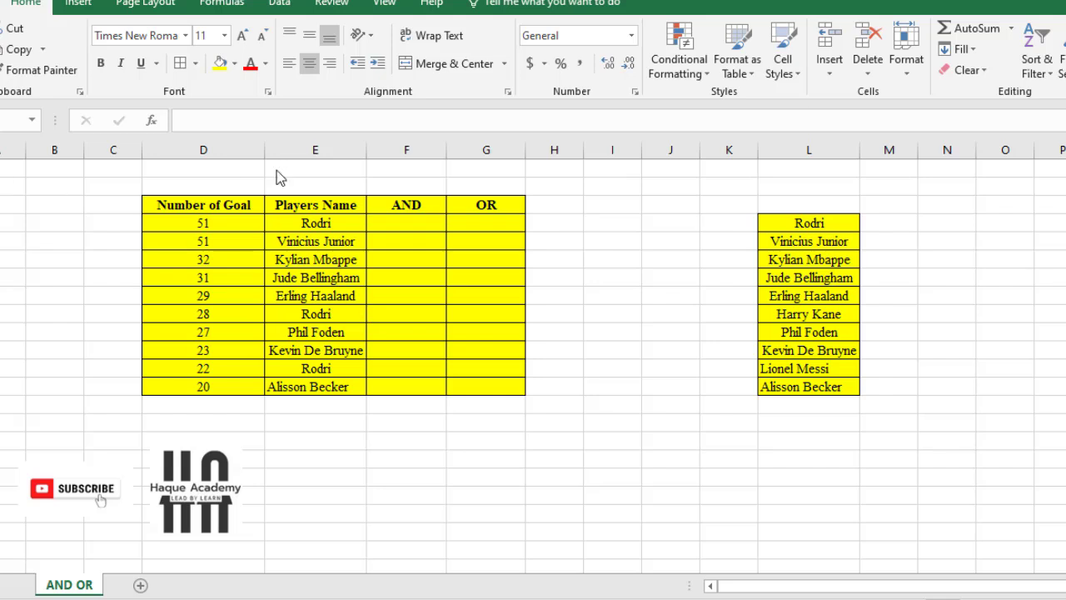
- Review the table's Number of Goal, Players Name, AND and OR columns
left_click(203, 208)
left_click_drag(204, 212, 205, 375)
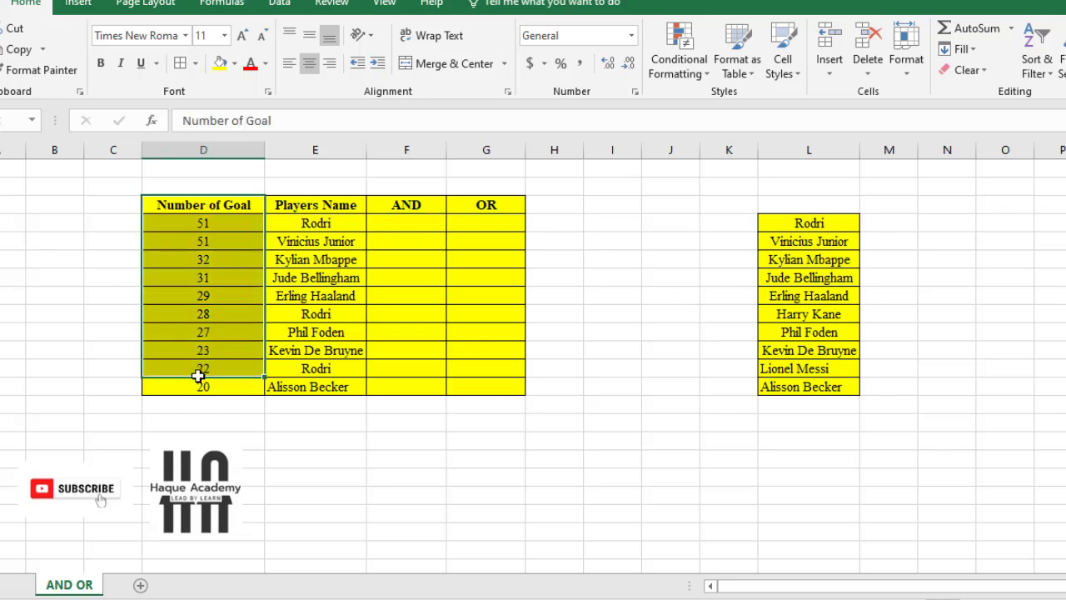
left_click_drag(340, 202, 317, 381)
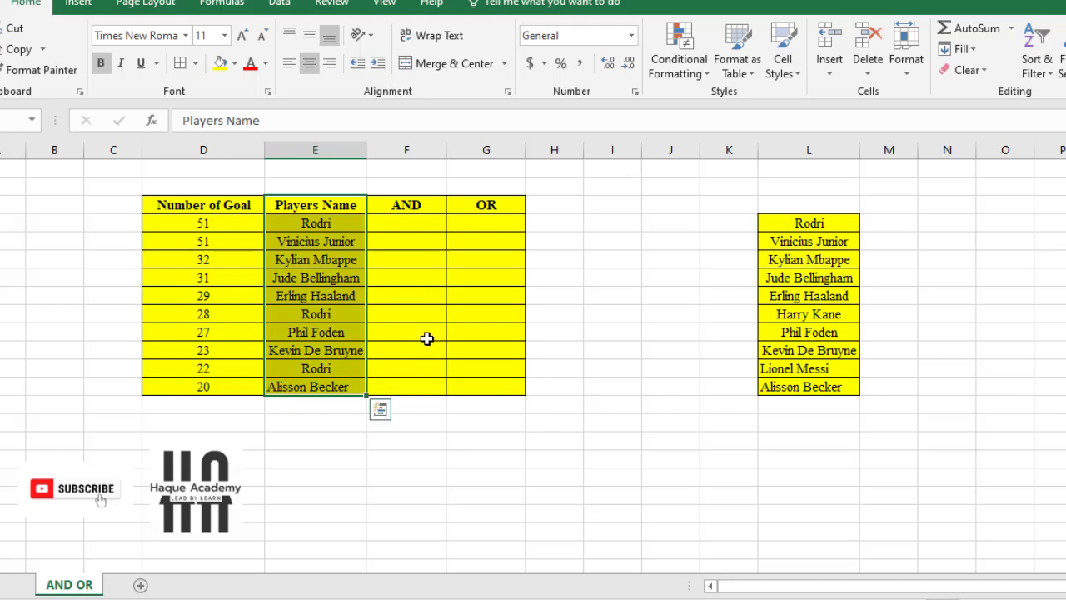
left_click(402, 225)
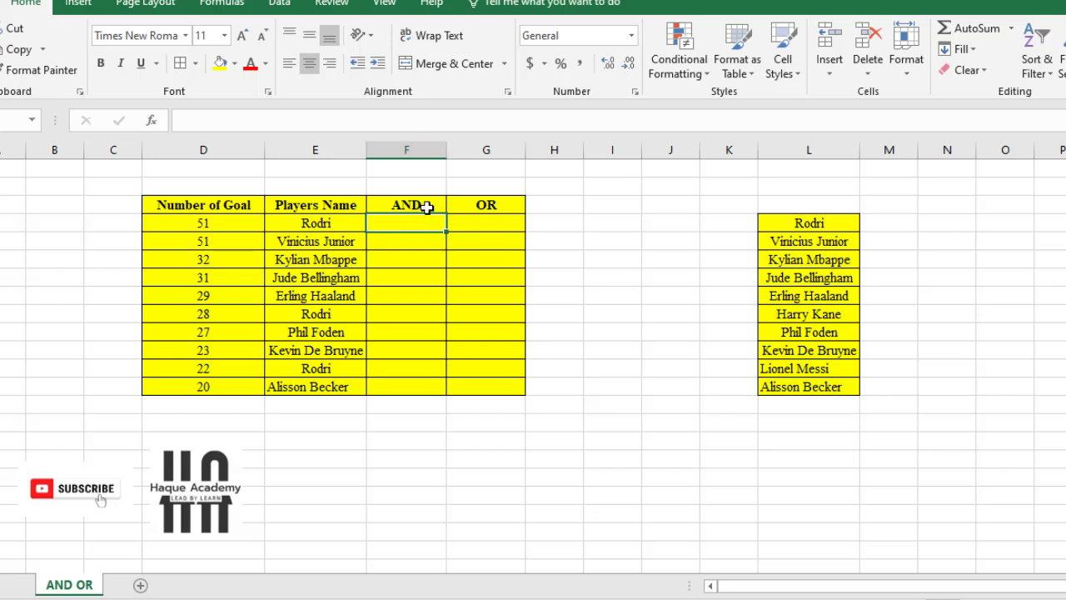
left_click_drag(426, 207, 400, 383)
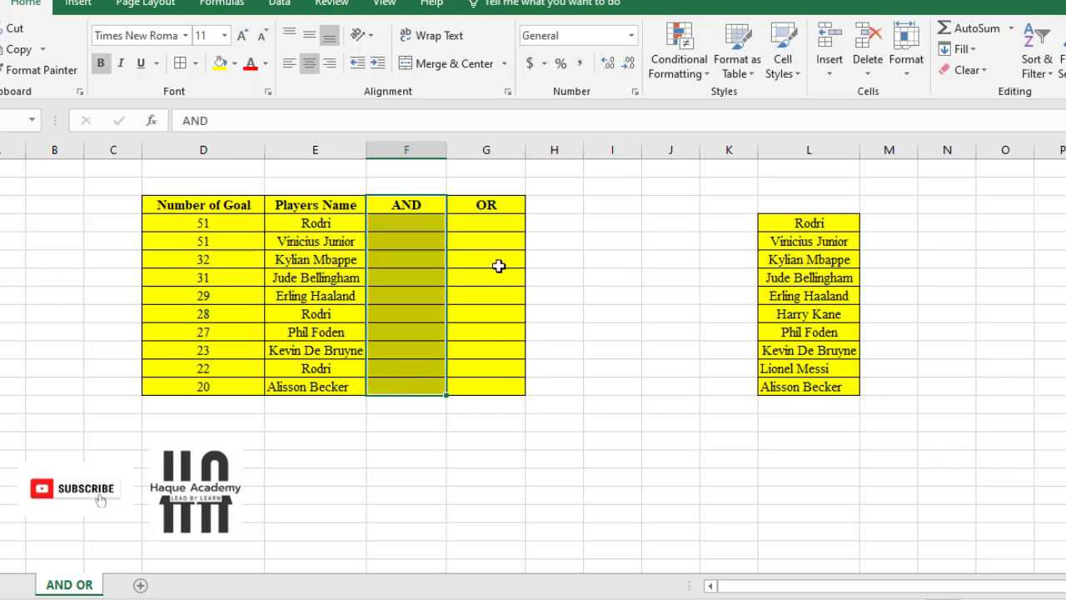
left_click_drag(506, 204, 488, 382)
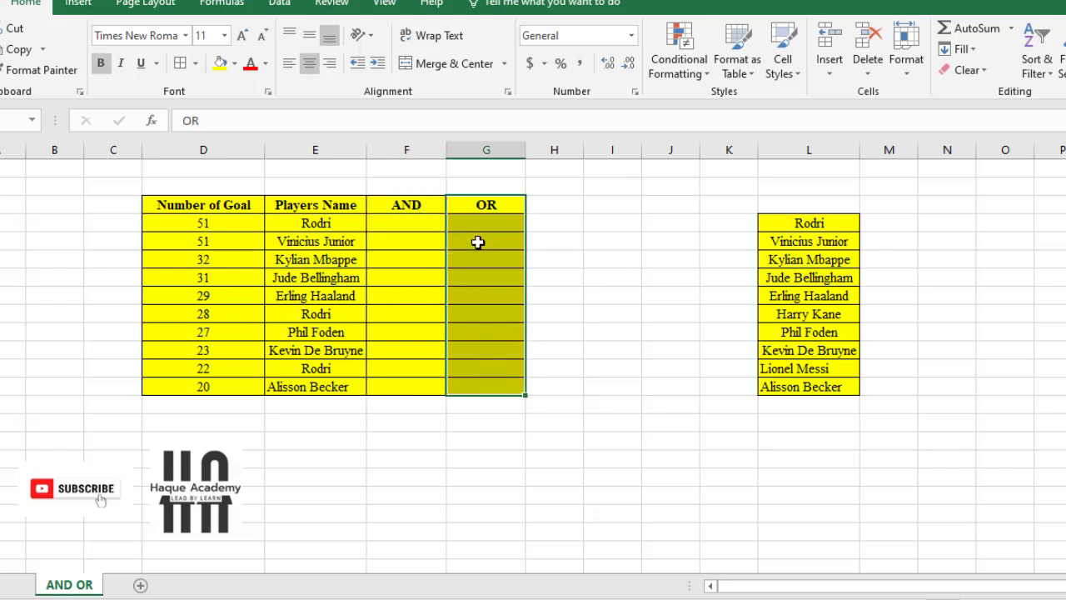
left_click(423, 206)
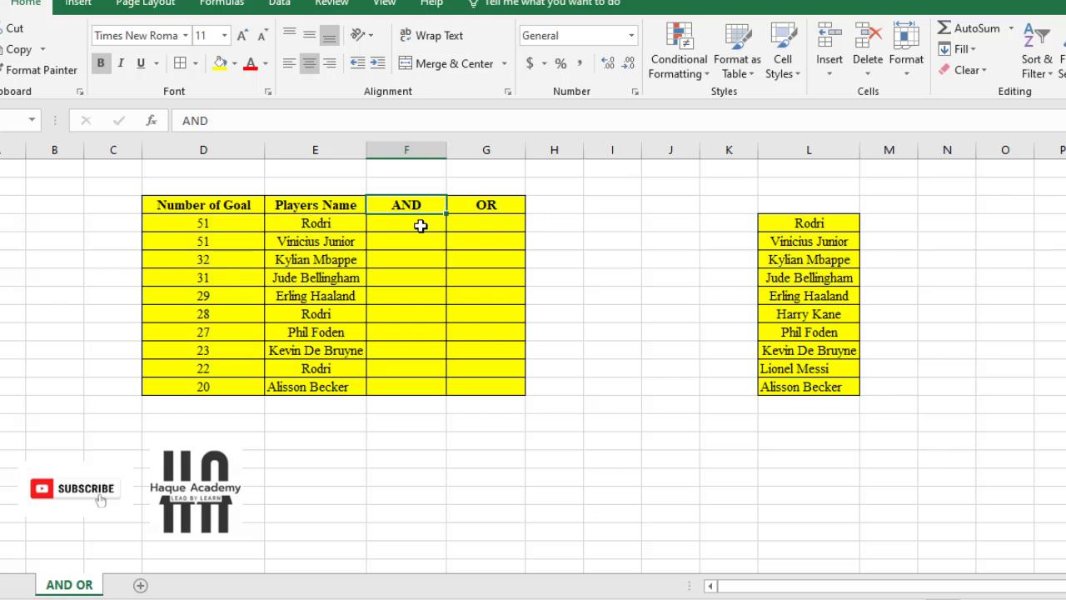
- Start an AND formula in cell F7 with D7>50 as its first condition
left_click(420, 226)
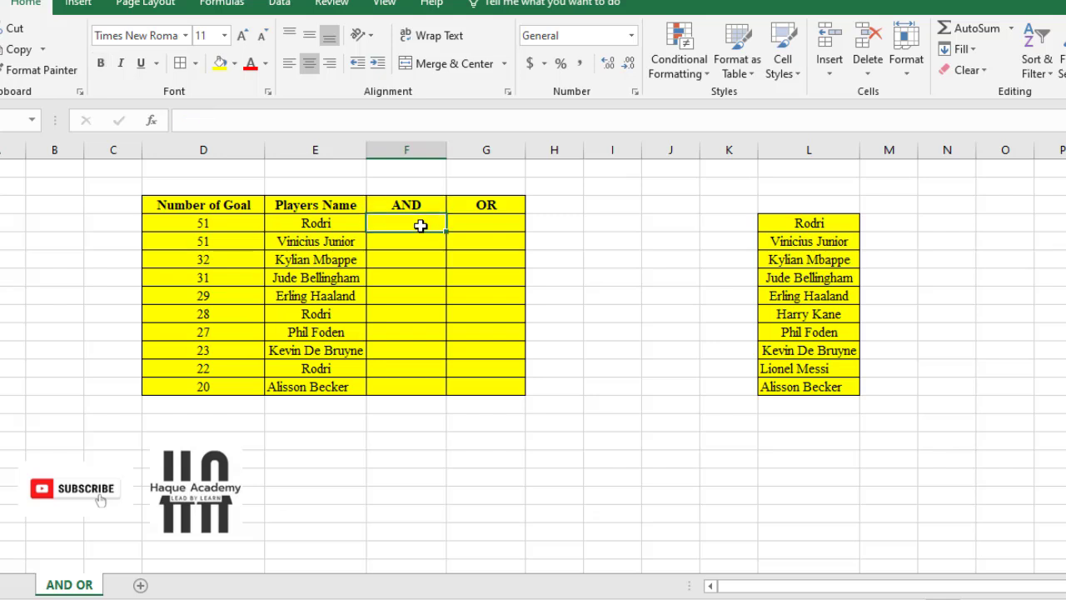
type("=")
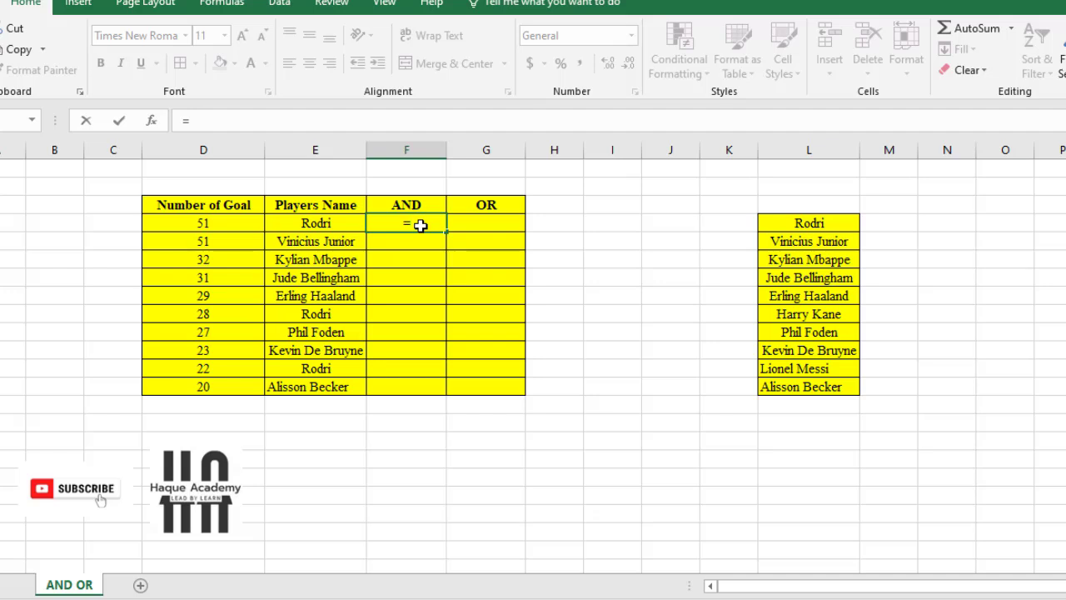
type("and")
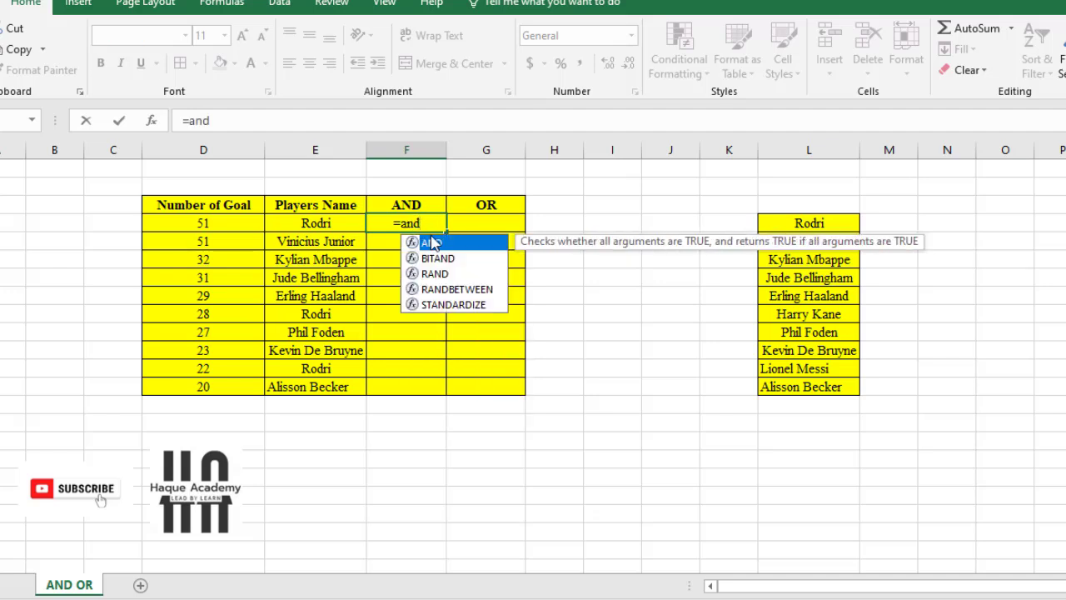
double_click(437, 243)
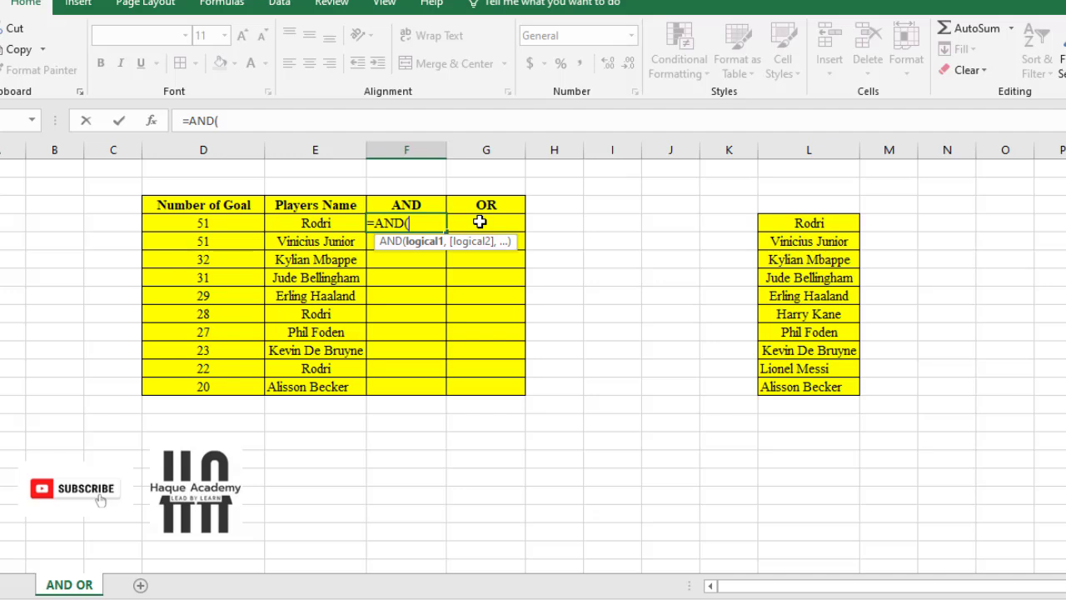
key("BackSpace")
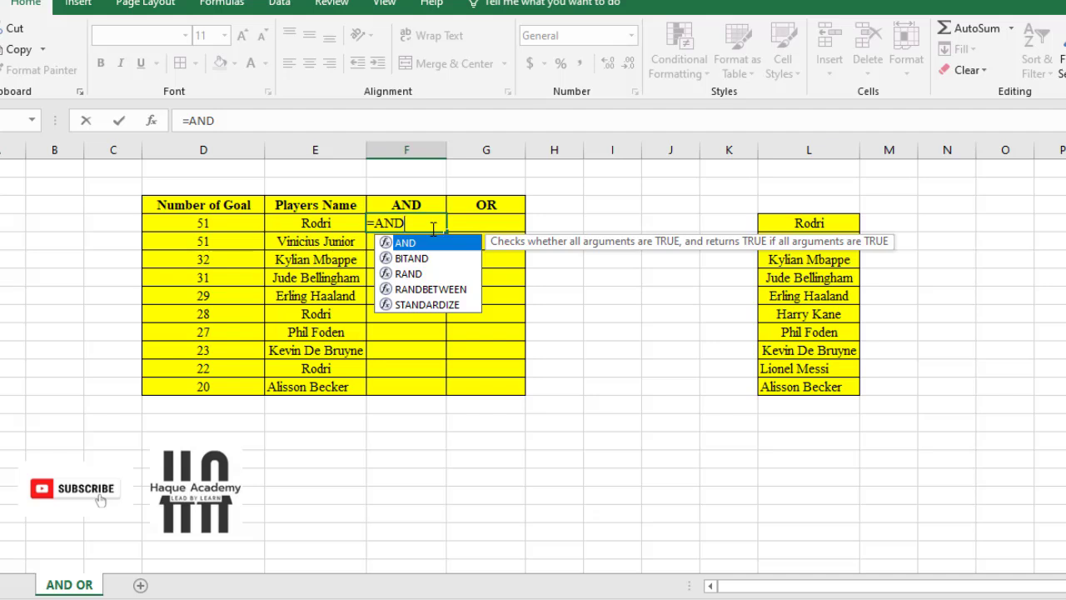
type("(")
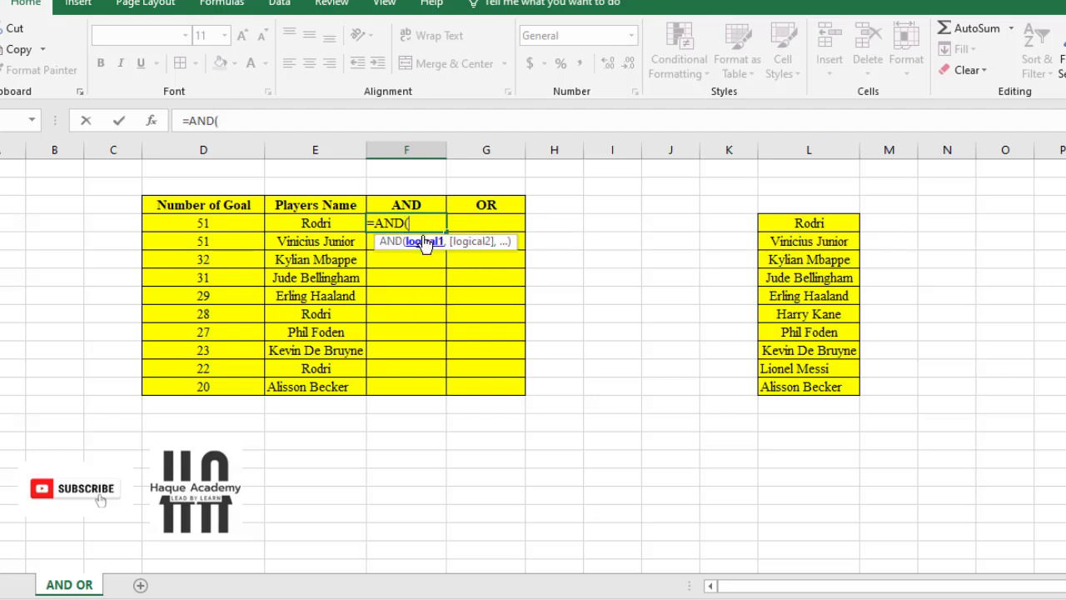
left_click(218, 223)
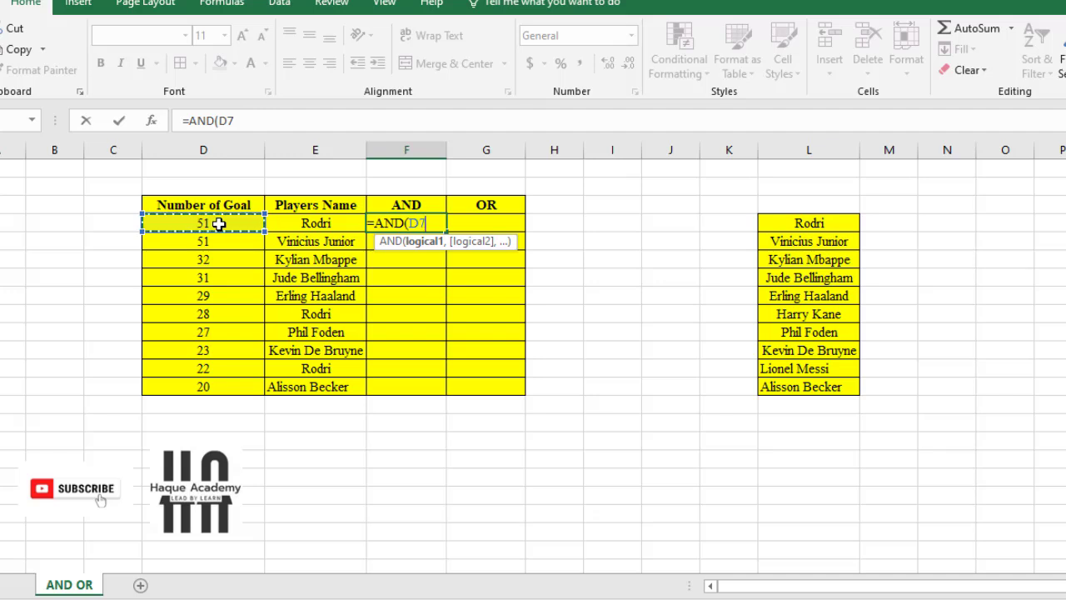
type(">50")
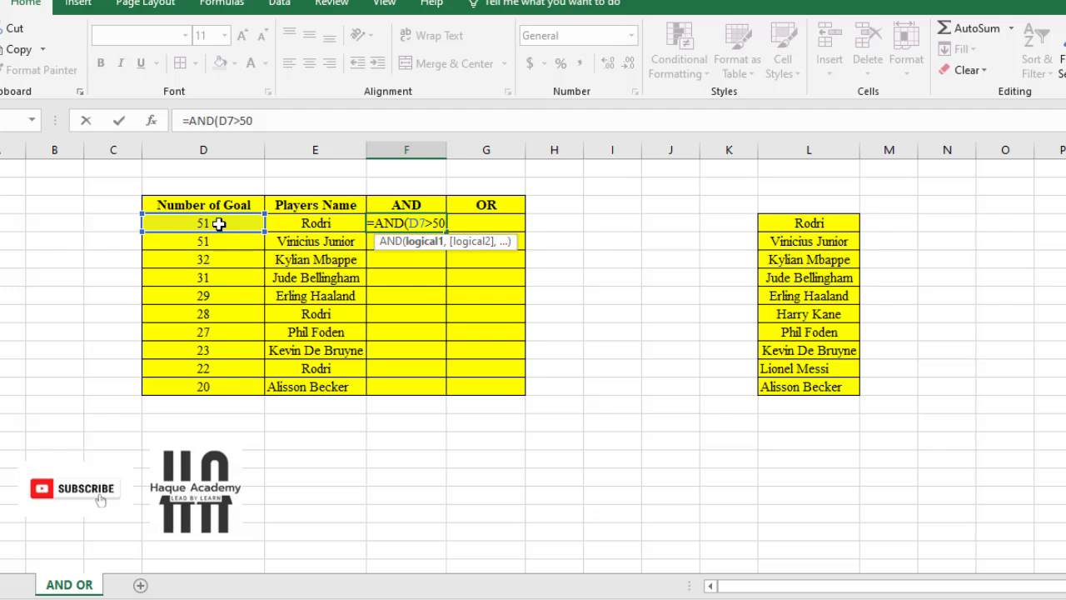
- Add E7="Rodri" as the second condition of the AND formula in F7 and enter the formula
type(",")
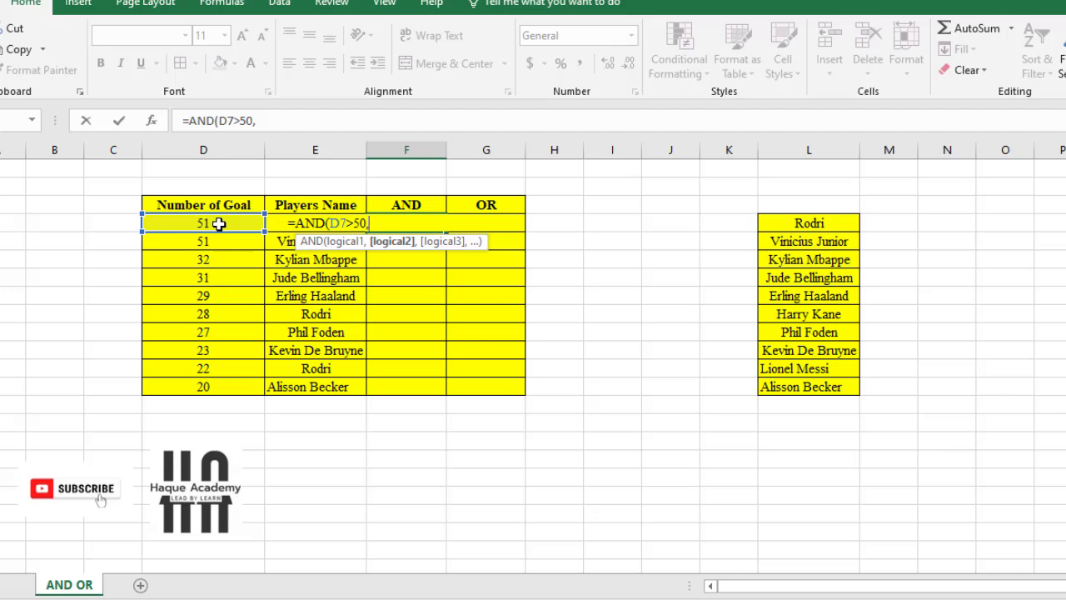
left_click(277, 223)
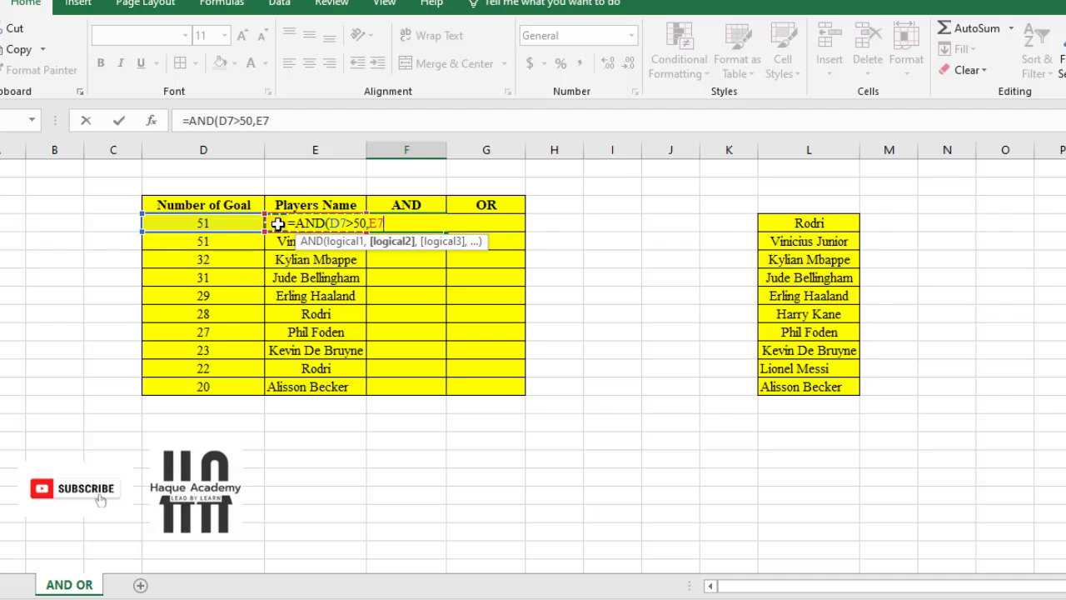
type("=\"R")
type("odri\"")
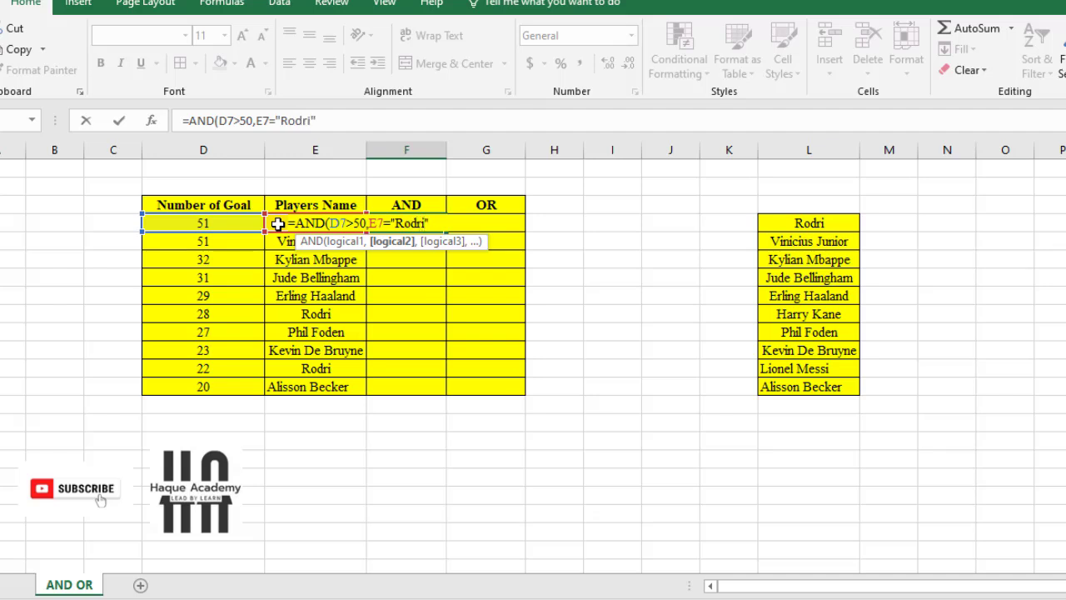
type(")")
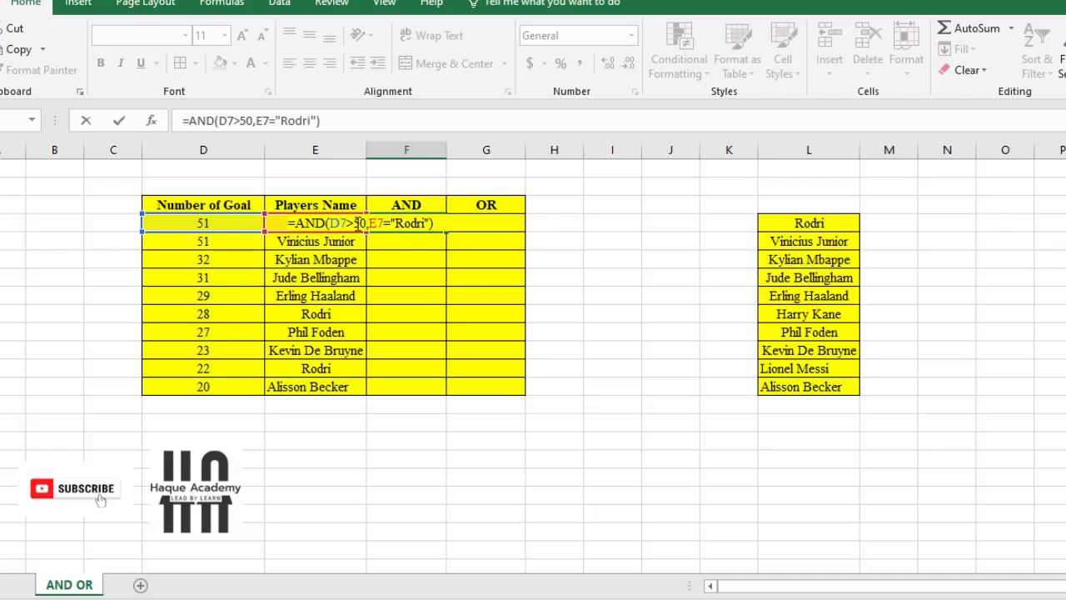
key("Return")
left_click(411, 223)
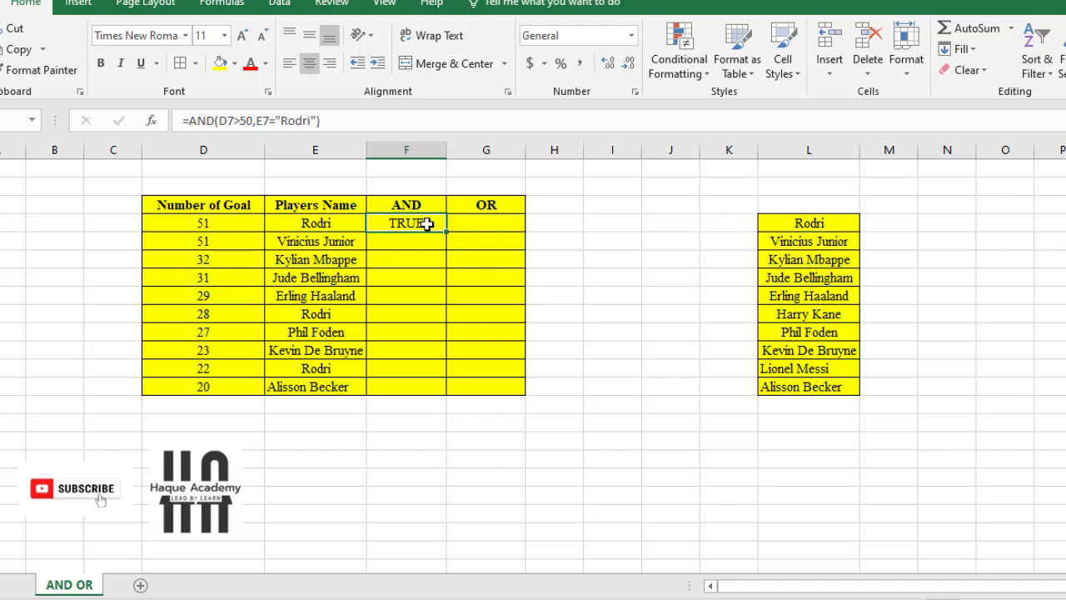
- Check the AND formula in F7 against the goal count and player name in the first data row
left_click(228, 220)
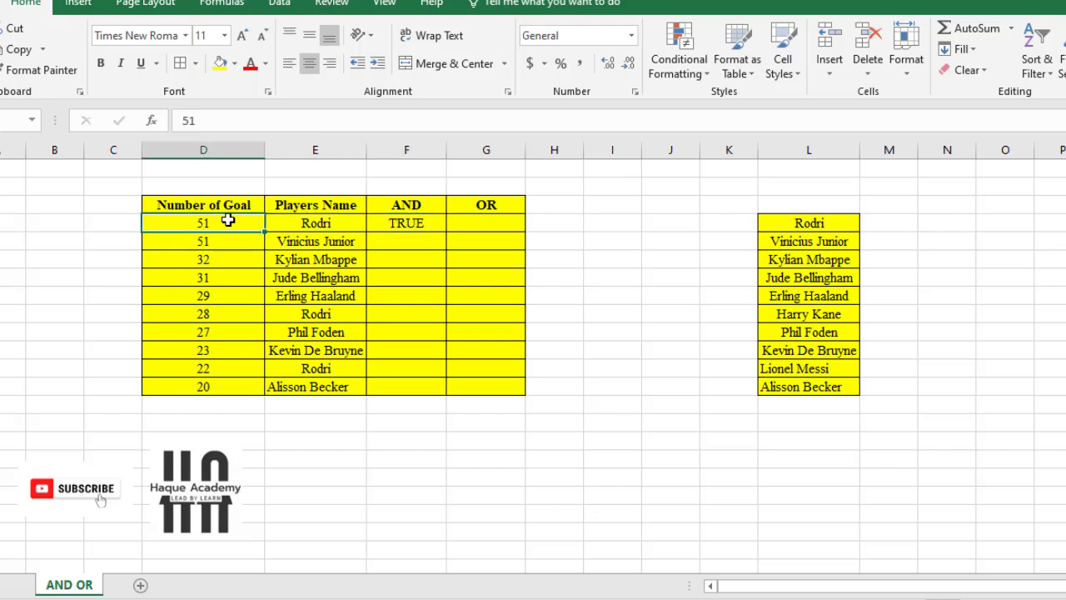
left_click(336, 221)
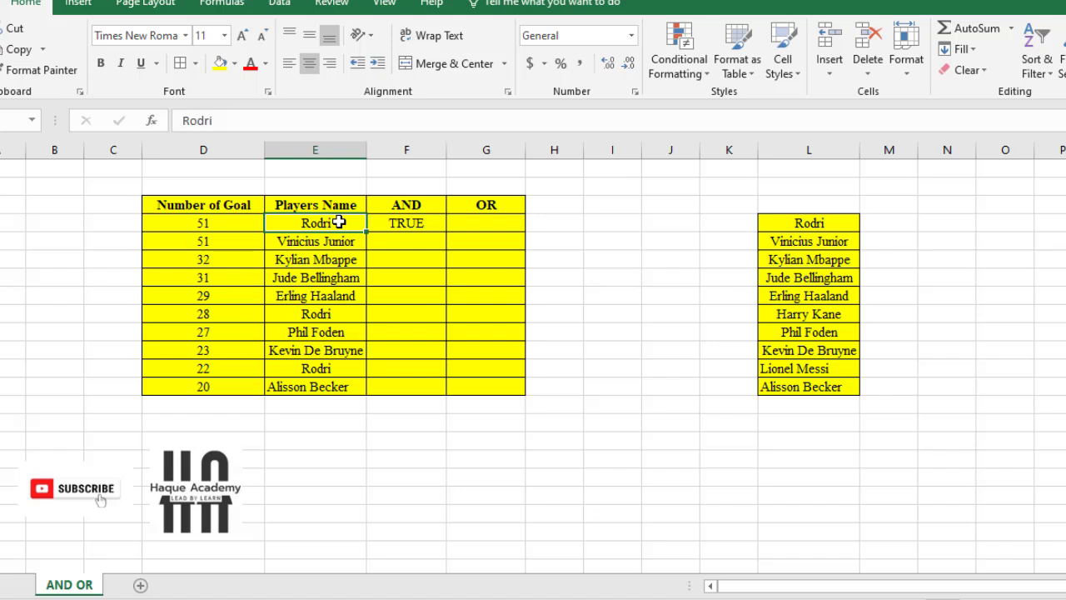
left_click(425, 224)
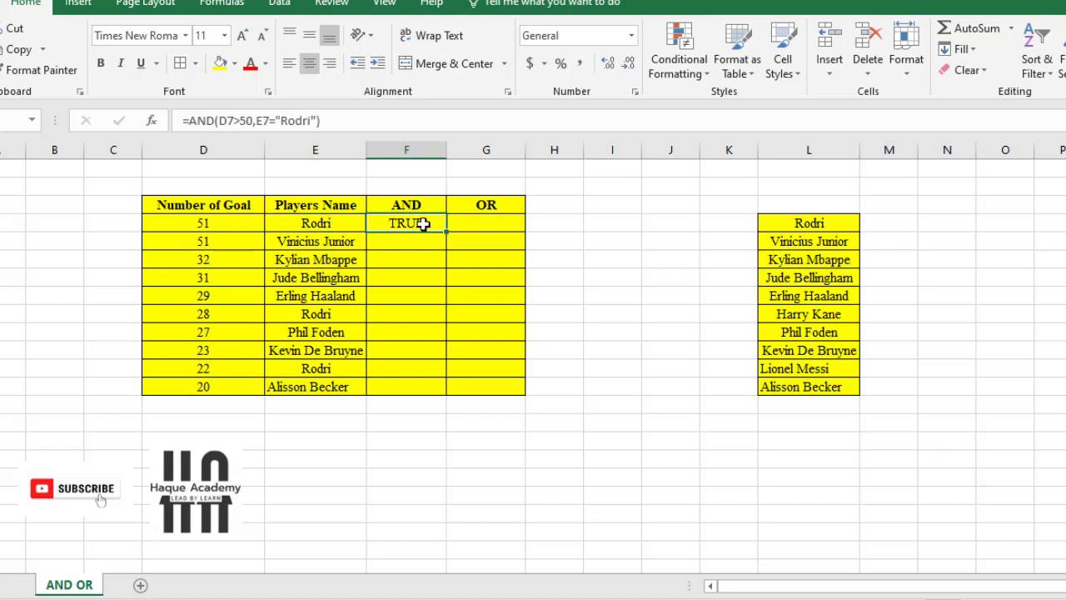
double_click(423, 223)
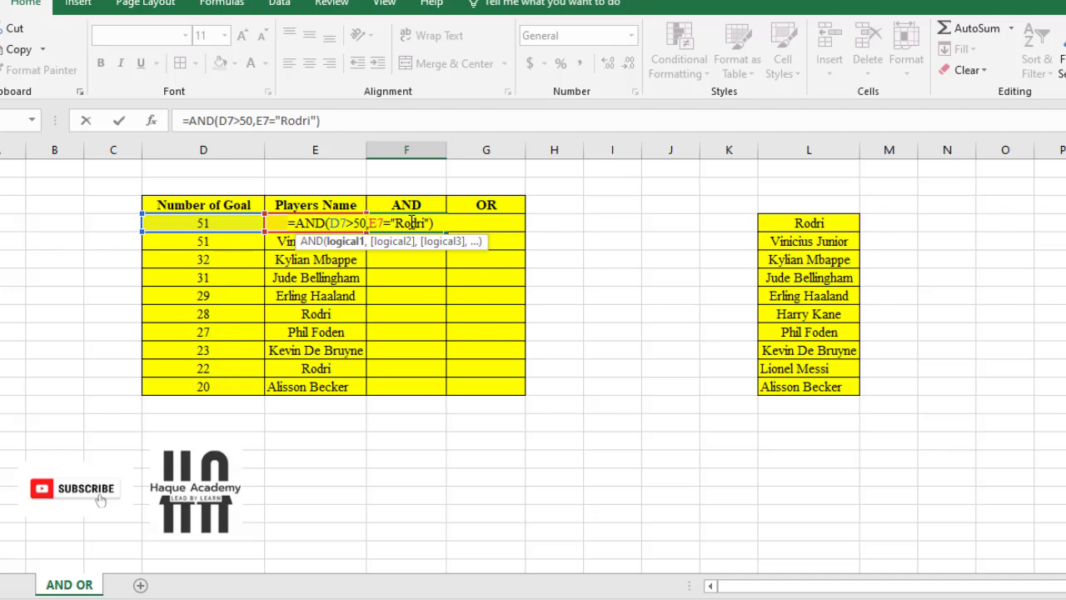
key("ctrl+Return")
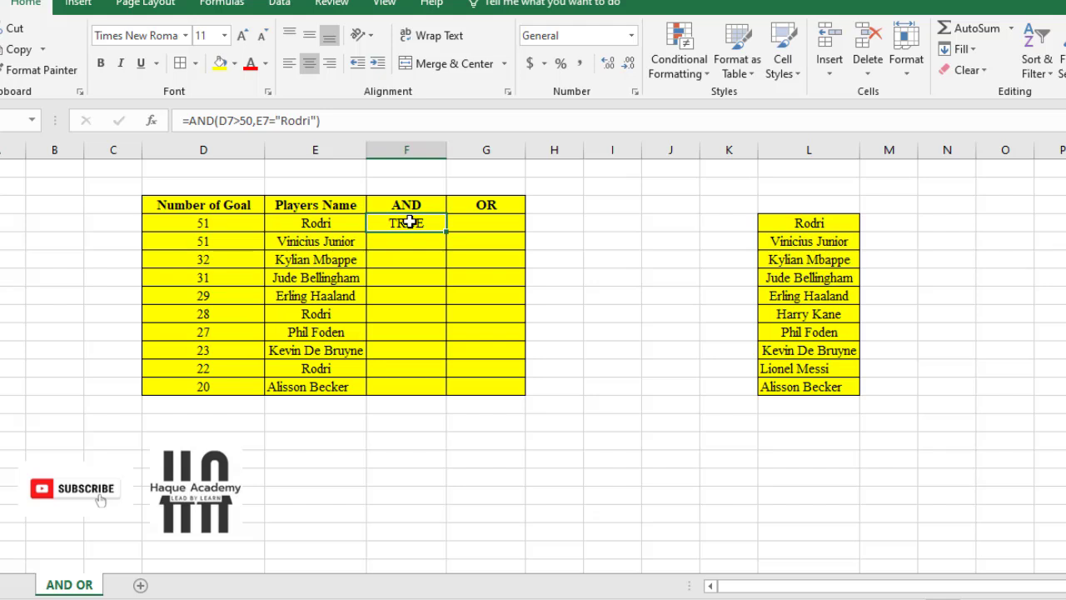
- Start an OR formula in cell G7 with a reference to the goal count in D7
left_click(472, 223)
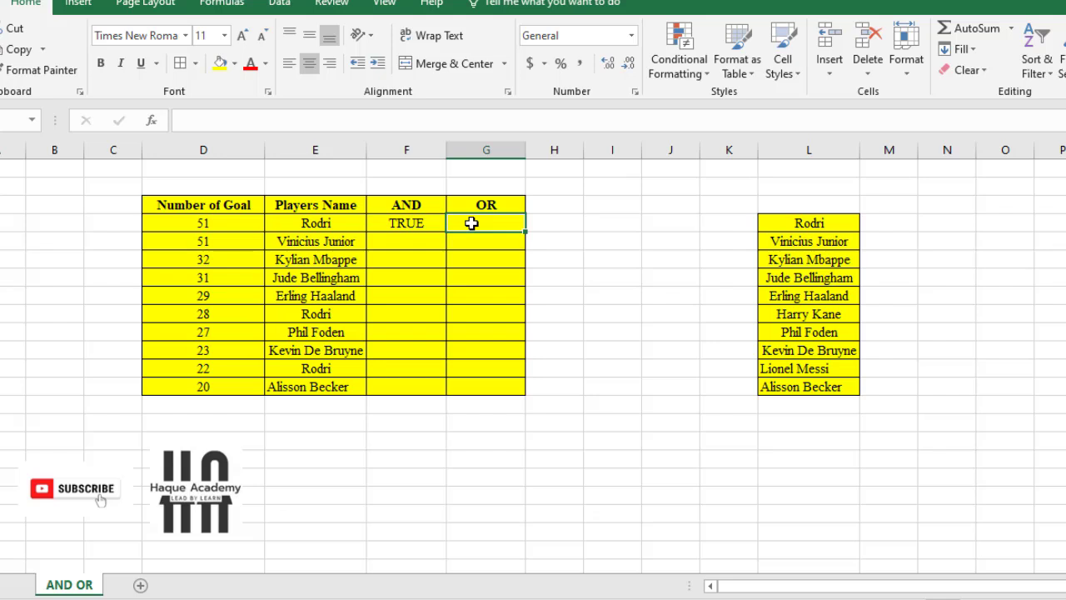
double_click(471, 223)
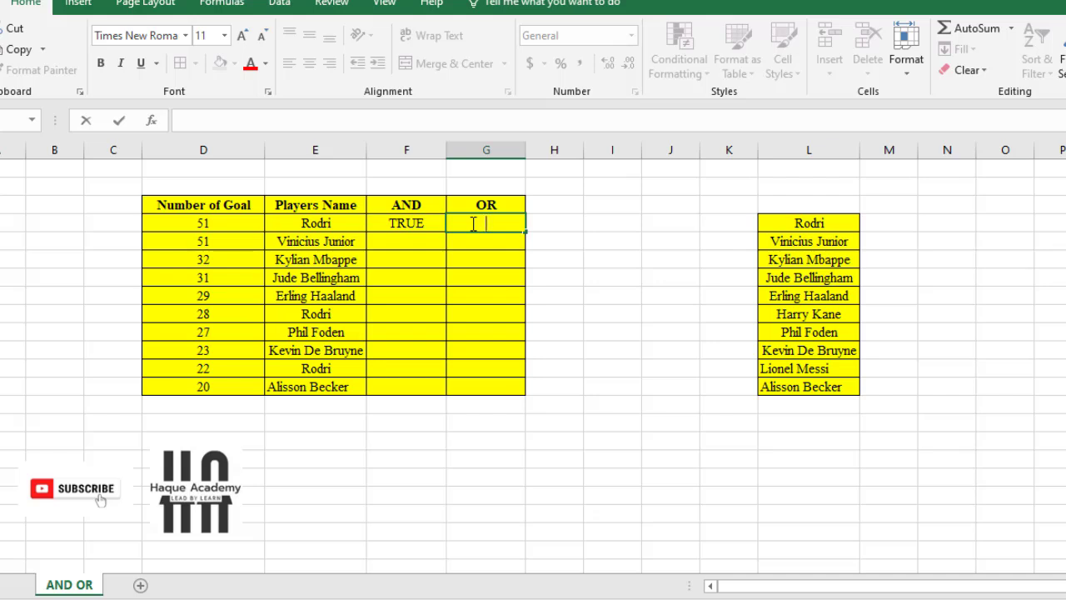
type("=or")
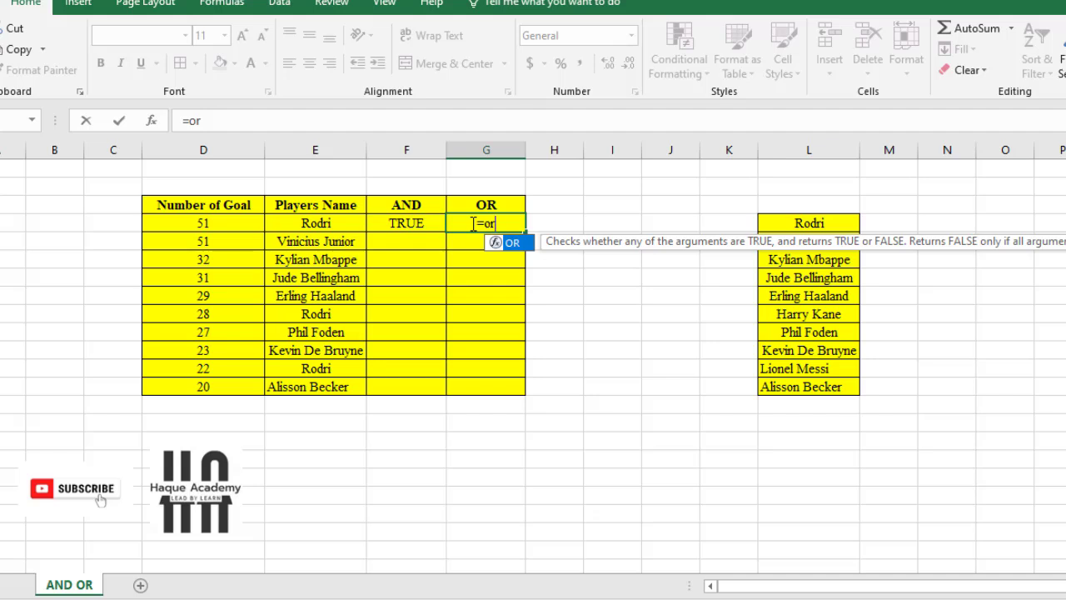
type("(")
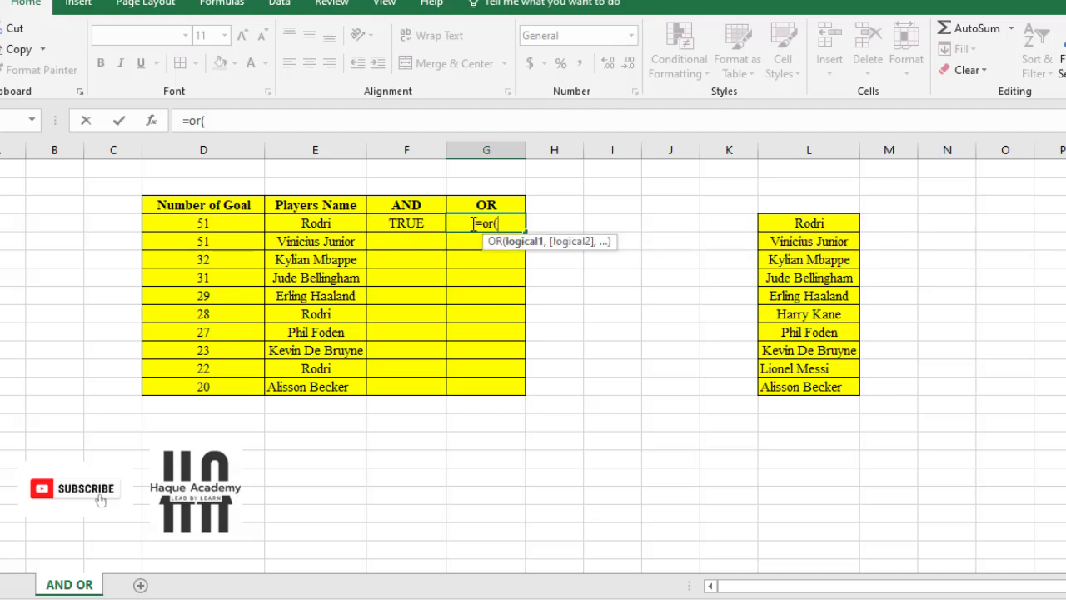
left_click(215, 226)
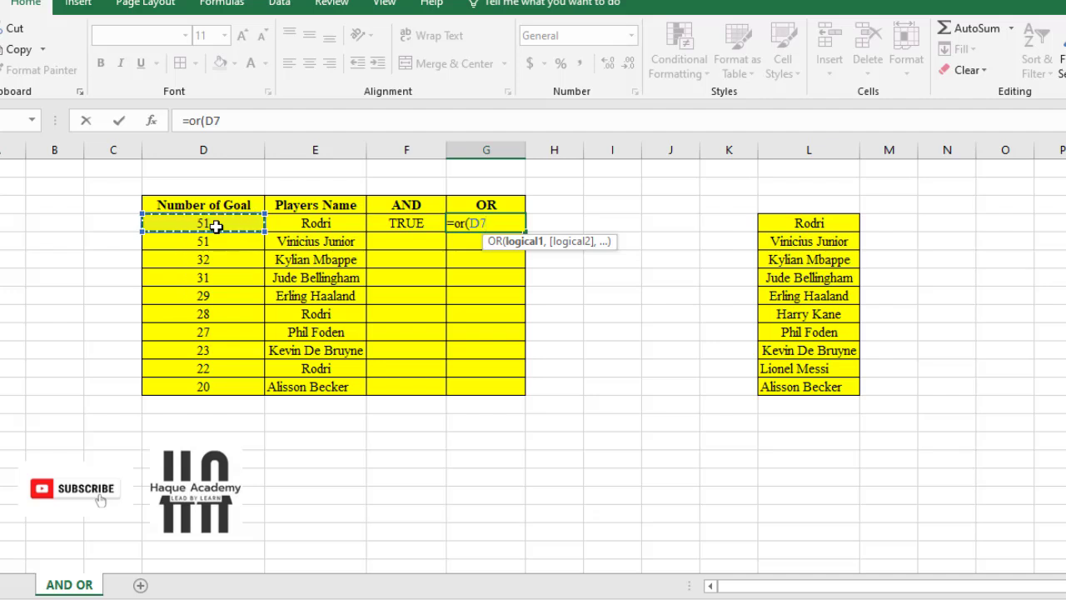
type(":D7")
key("BackSpace")
key("BackSpace")
key("BackSpace")
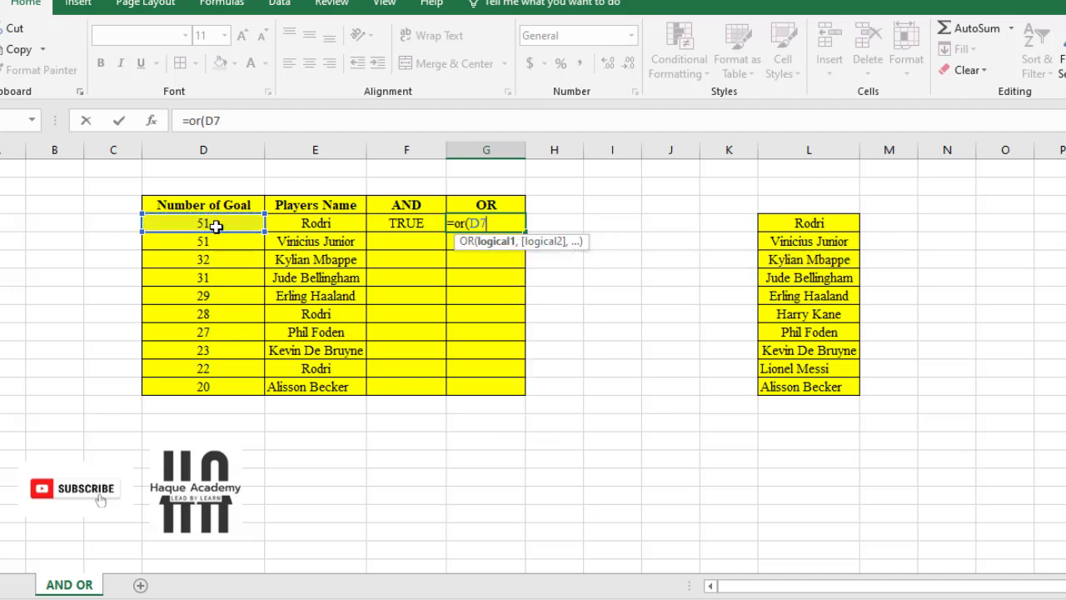
- Complete the OR formula in G7 with the conditions D7>50 and E7="Rodri" and enter it
type(">50,")
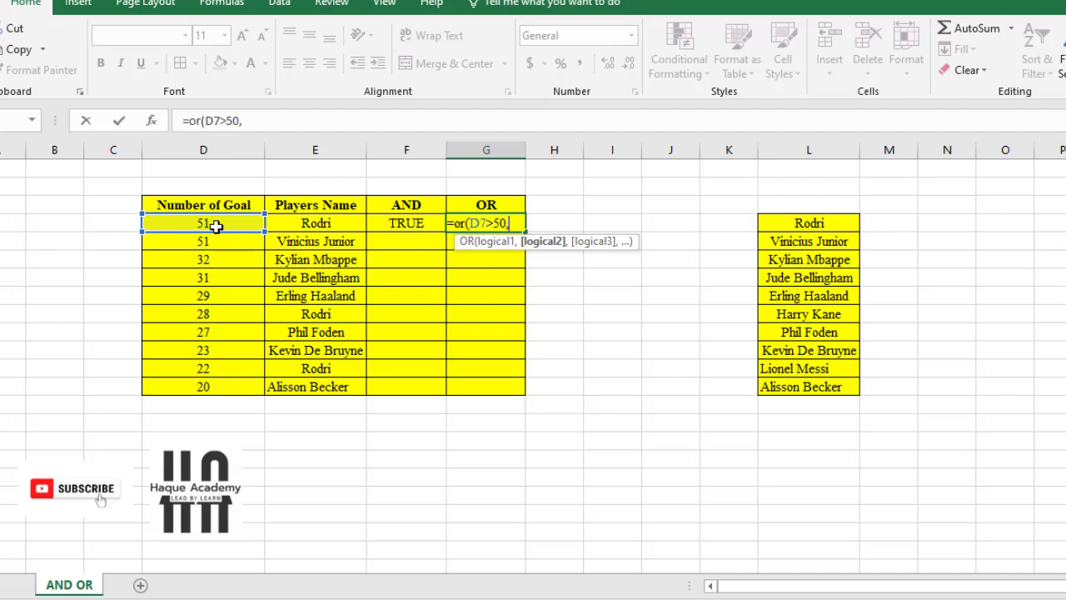
left_click(314, 223)
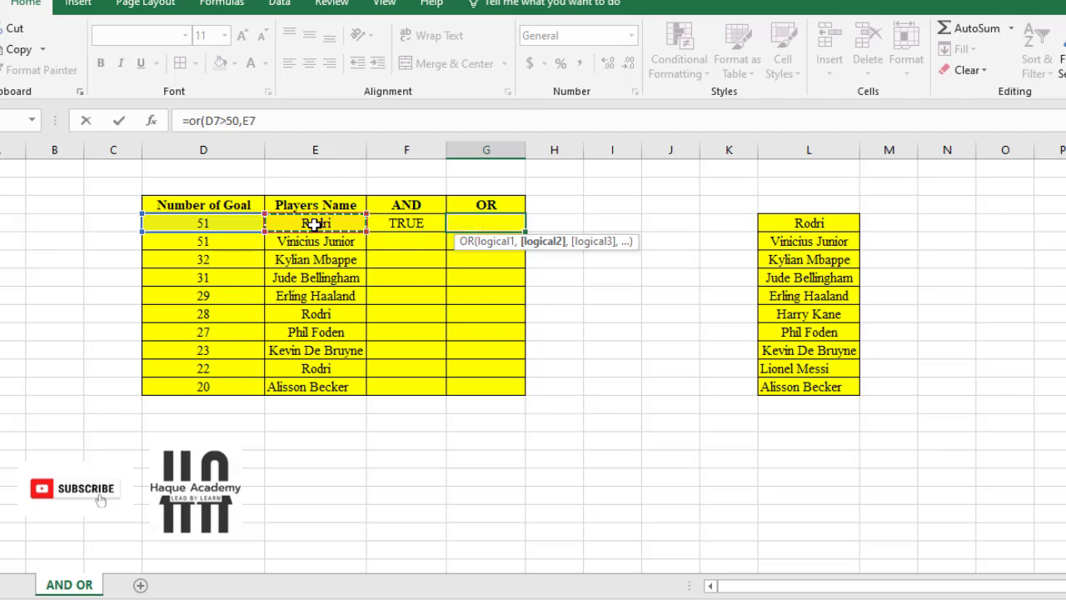
type("=")
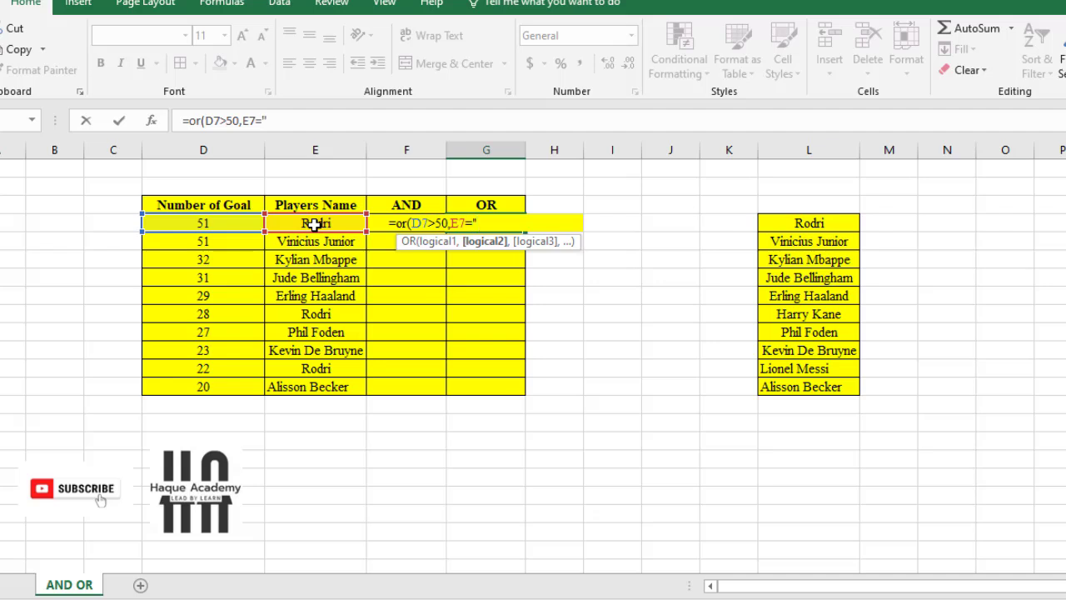
type("\"Rodri\")")
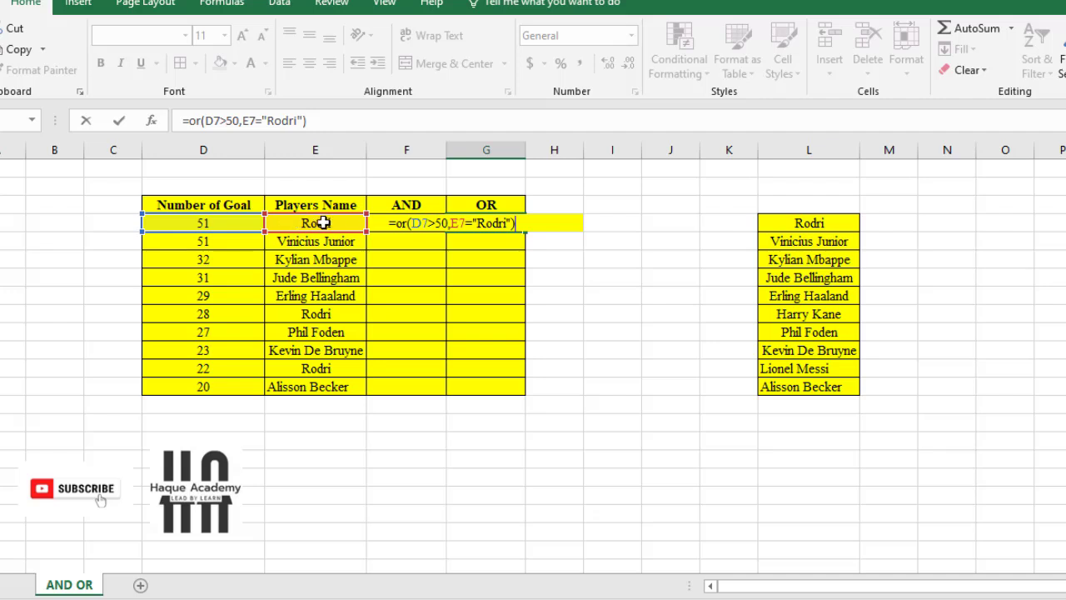
key("Return")
left_click(507, 225)
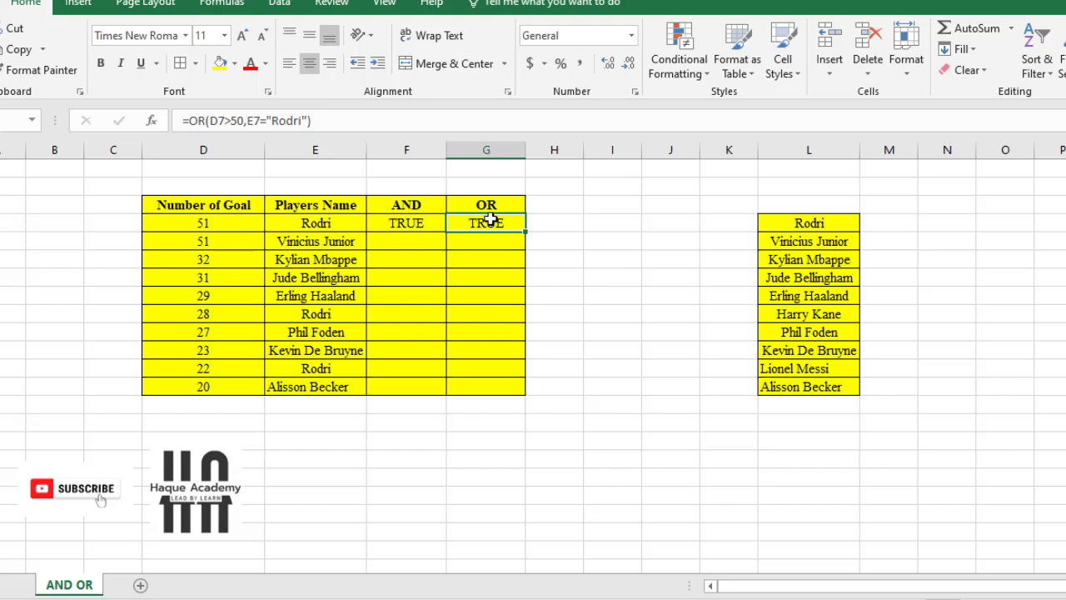
- Set the goal count in D7 to 49
left_click(209, 220)
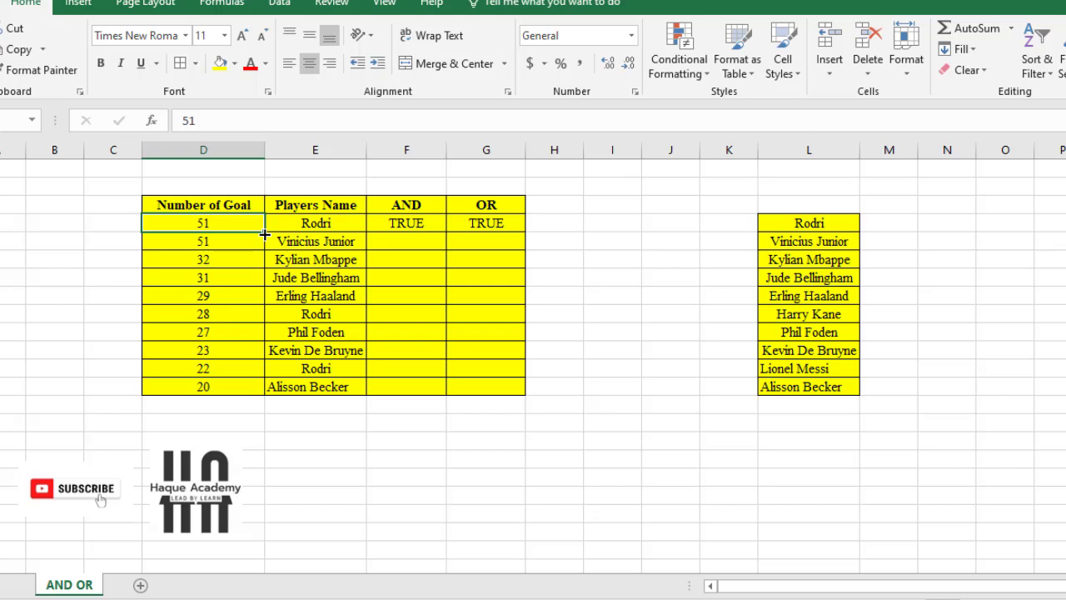
type("49")
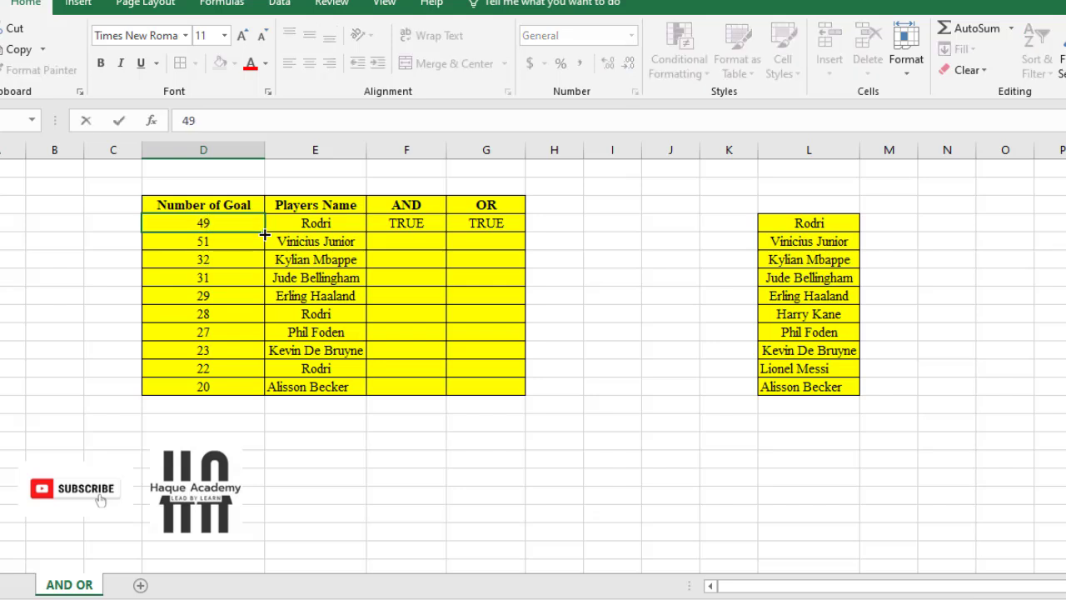
key("Return")
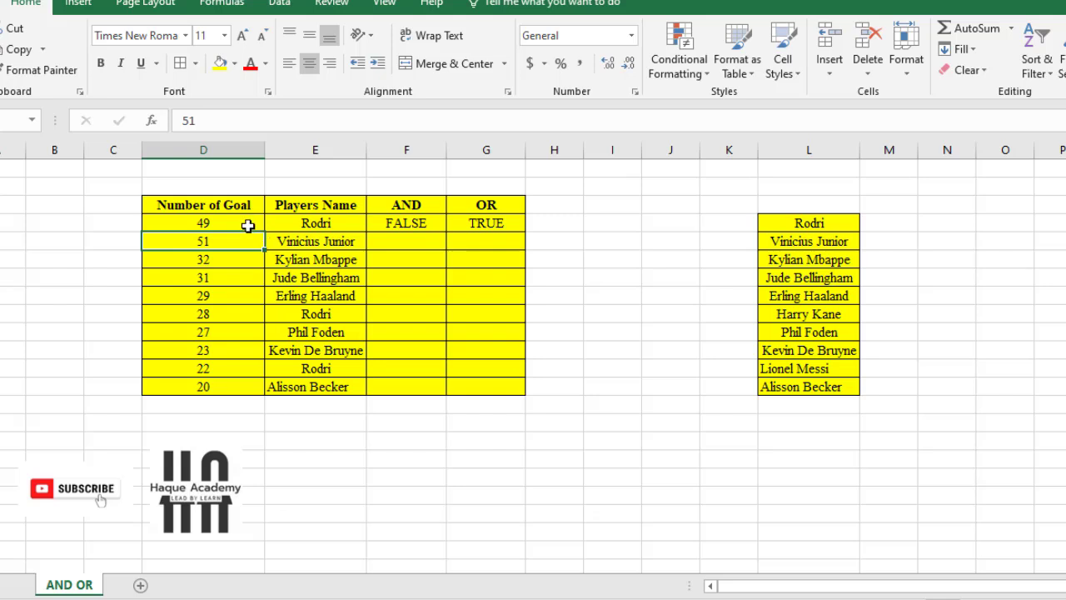
- Compare the AND formula in F7 and the OR formula in G7 against the goal count in D7
left_click(249, 225)
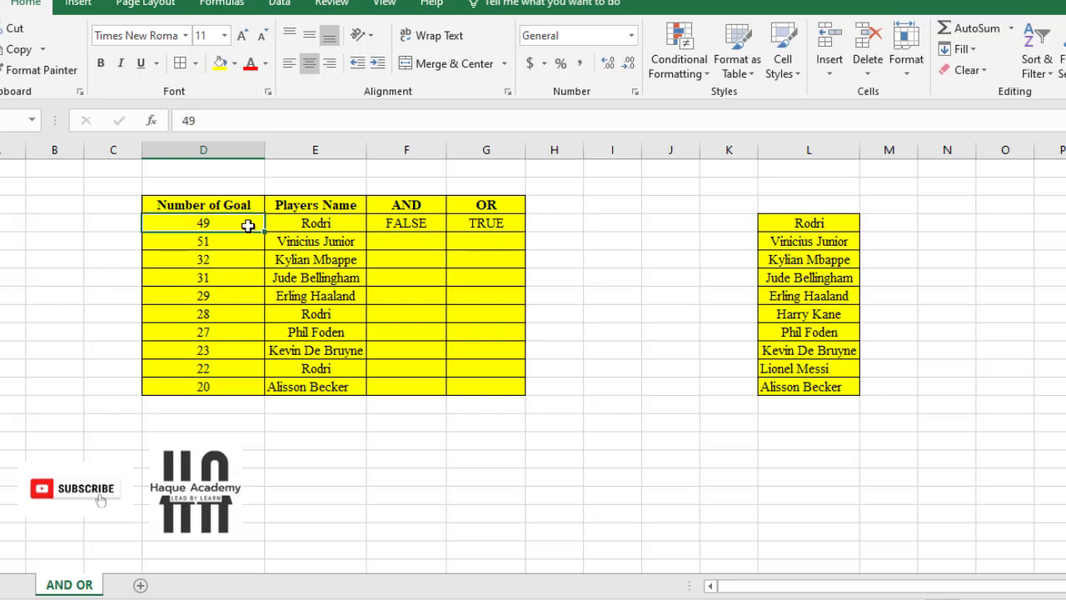
left_click(510, 225)
left_click(421, 225)
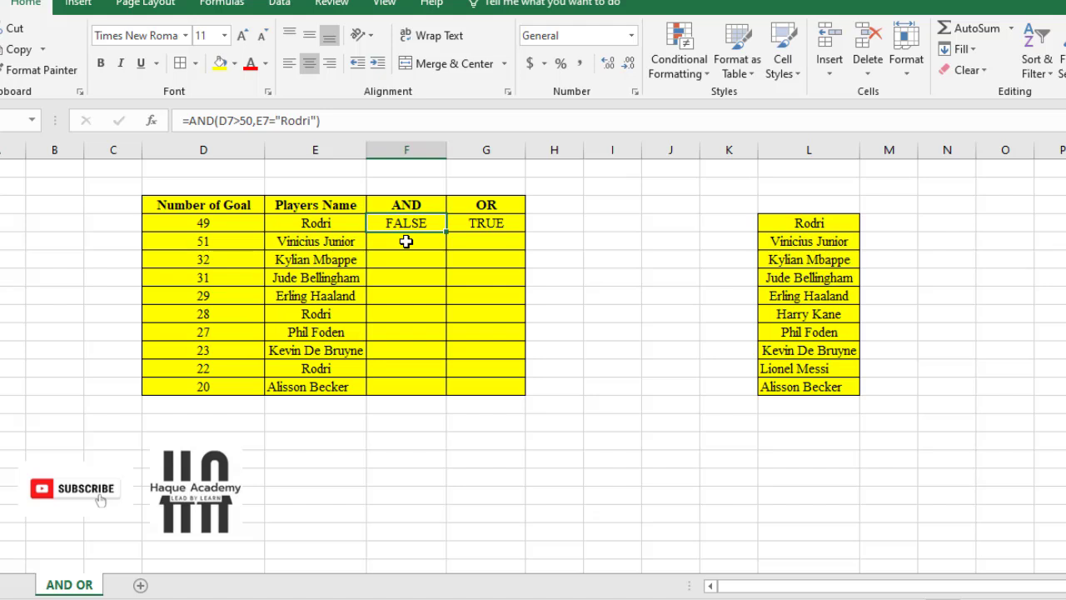
left_click(497, 223)
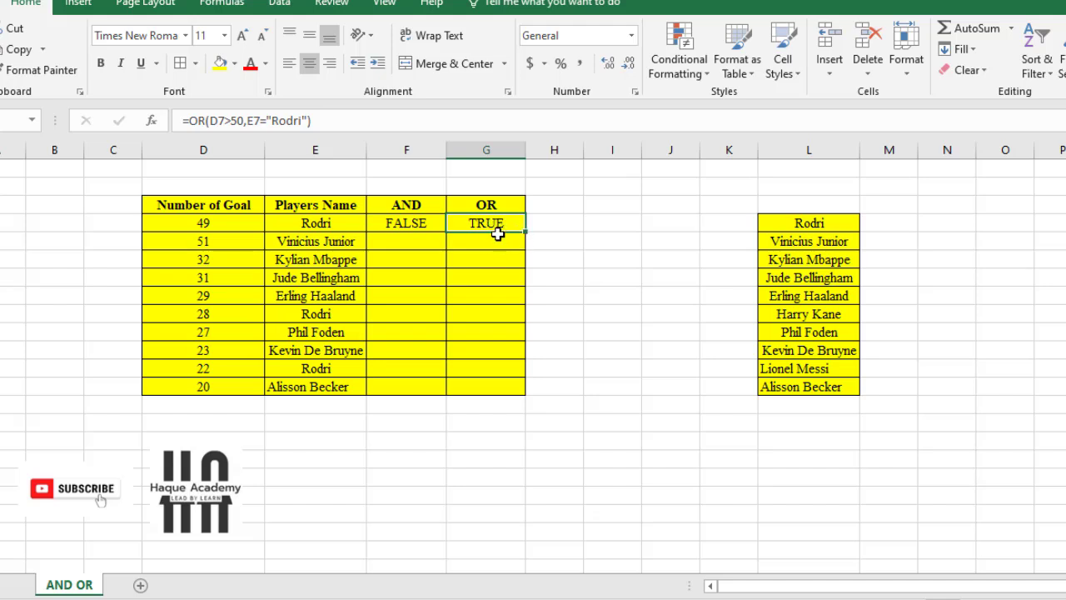
left_click(493, 244)
left_click(499, 220)
left_click(500, 241)
left_click(505, 227)
- Fill the AND formula from F7 and the OR formula from G7 down to row 16, the table's last row
left_click(417, 223)
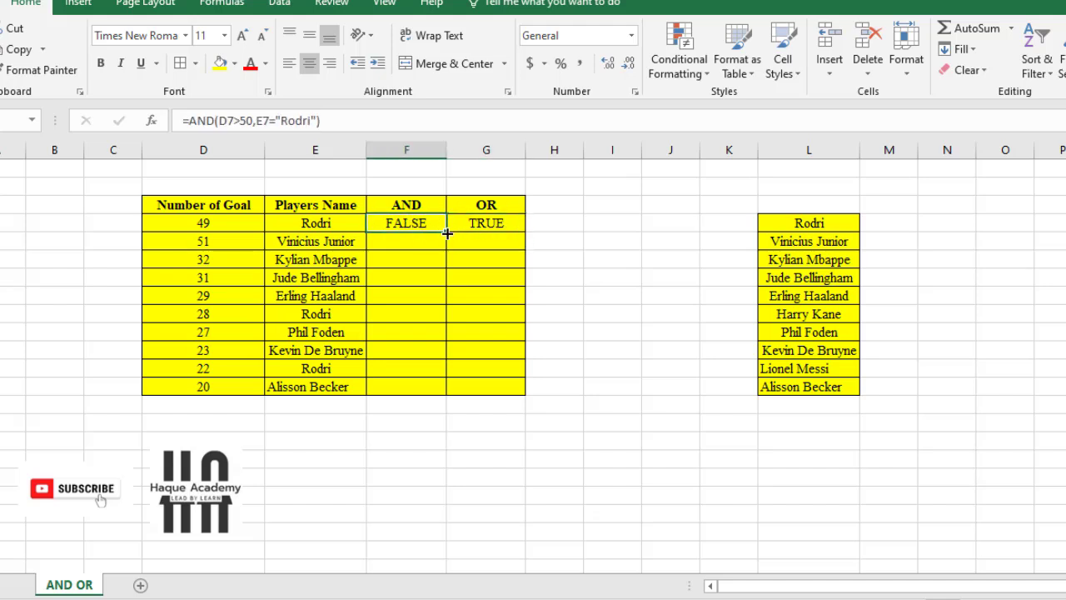
left_click_drag(448, 233, 441, 394)
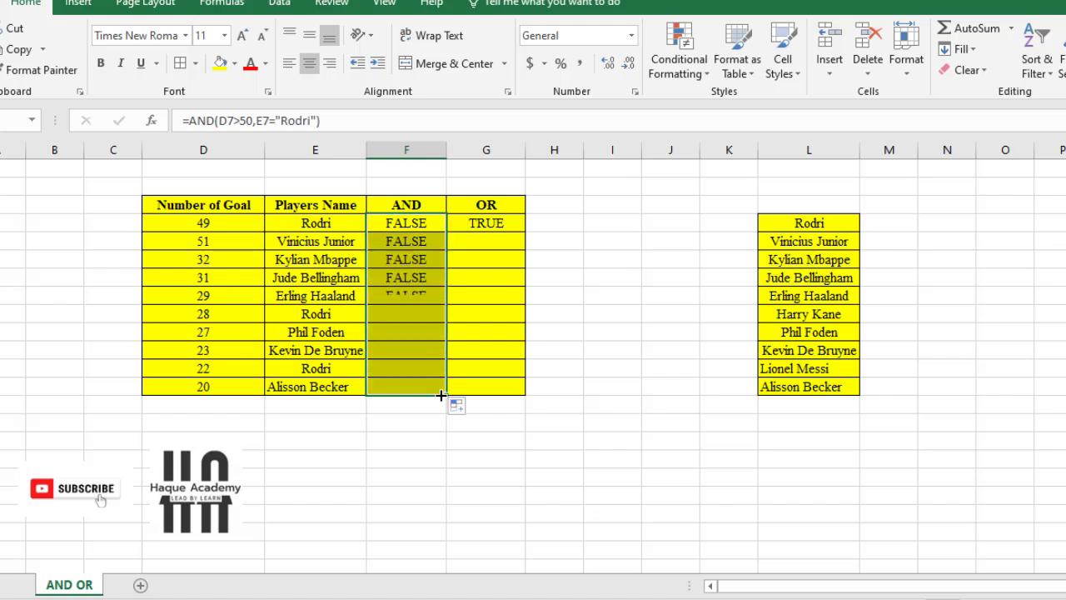
left_click(508, 223)
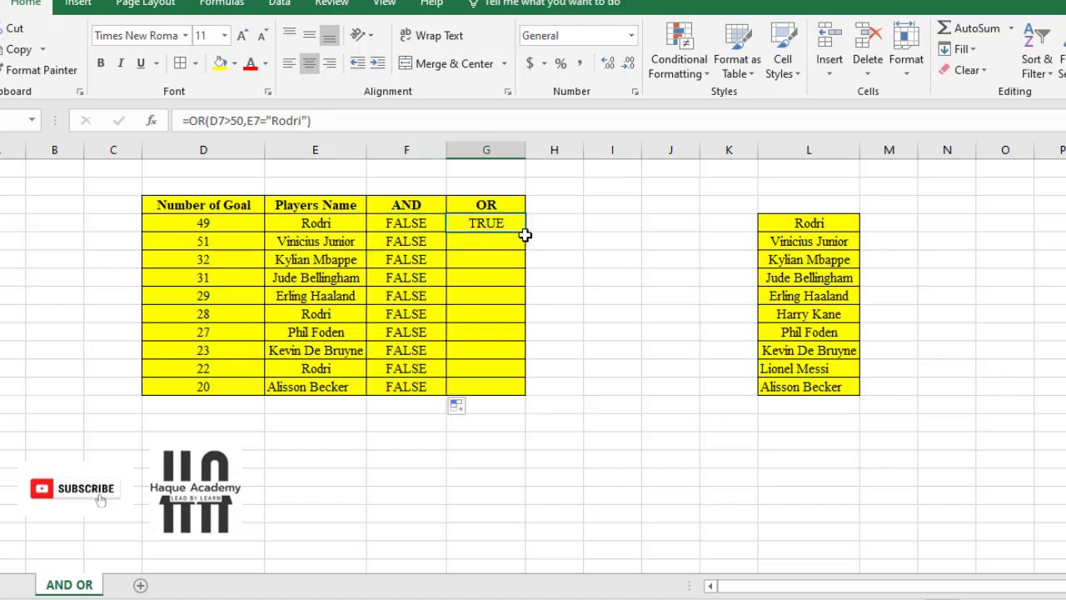
left_click_drag(525, 235, 507, 389)
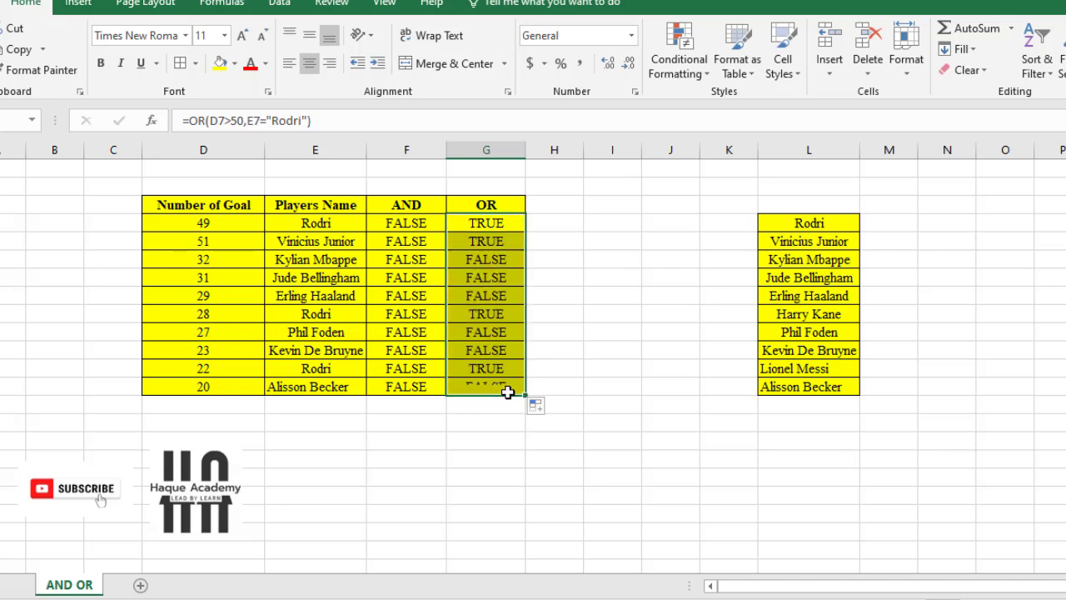
- Check the copied OR formulas in G12 and G15, and compare the AND formula in F7 with the goal count in D7
left_click(504, 313)
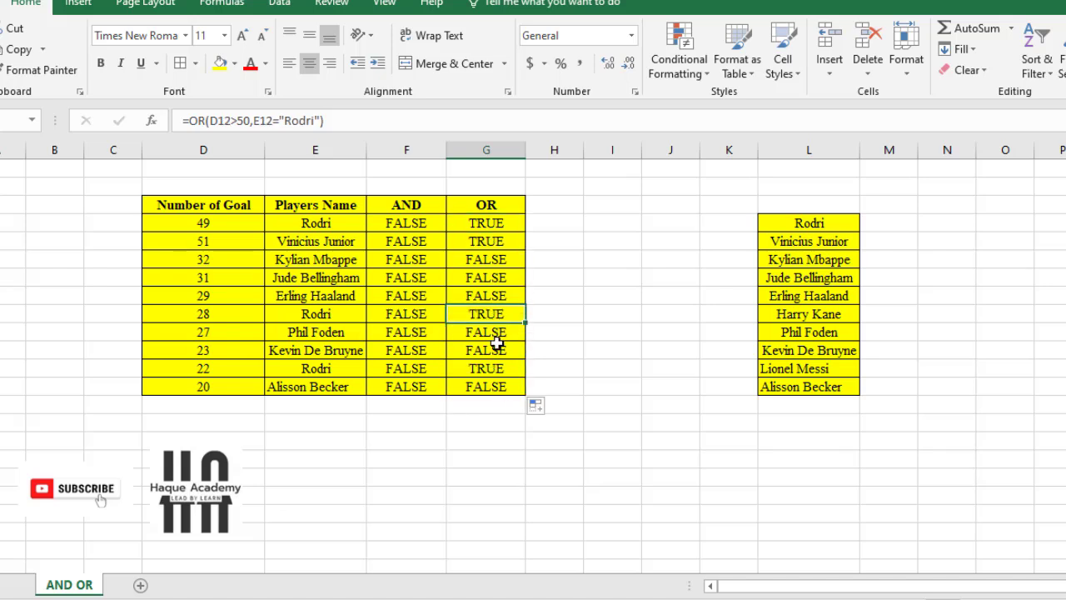
left_click(490, 368)
left_click(419, 227)
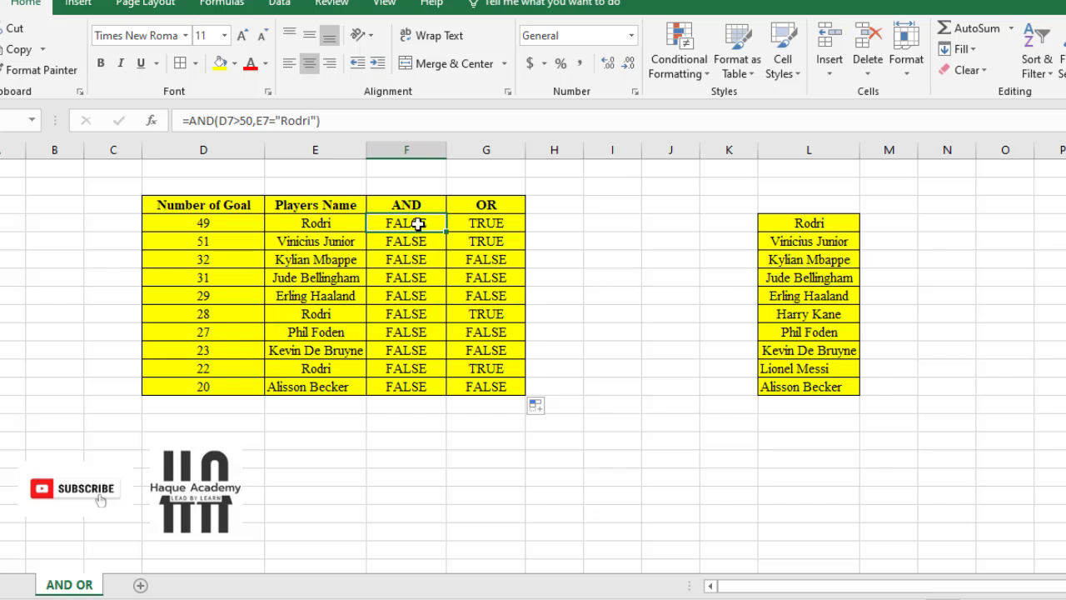
left_click(206, 226)
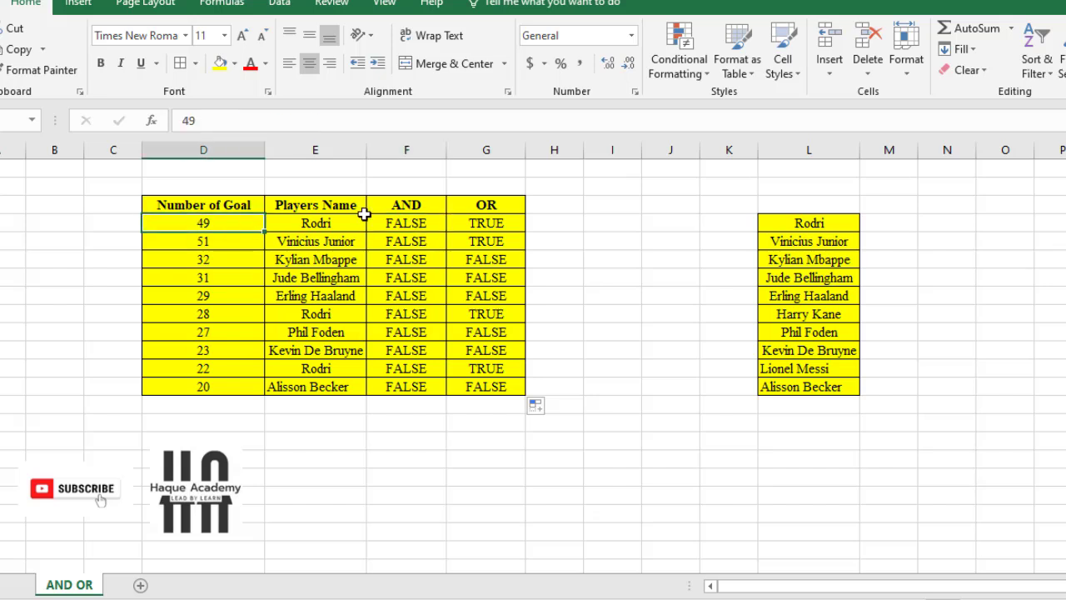
left_click(413, 221)
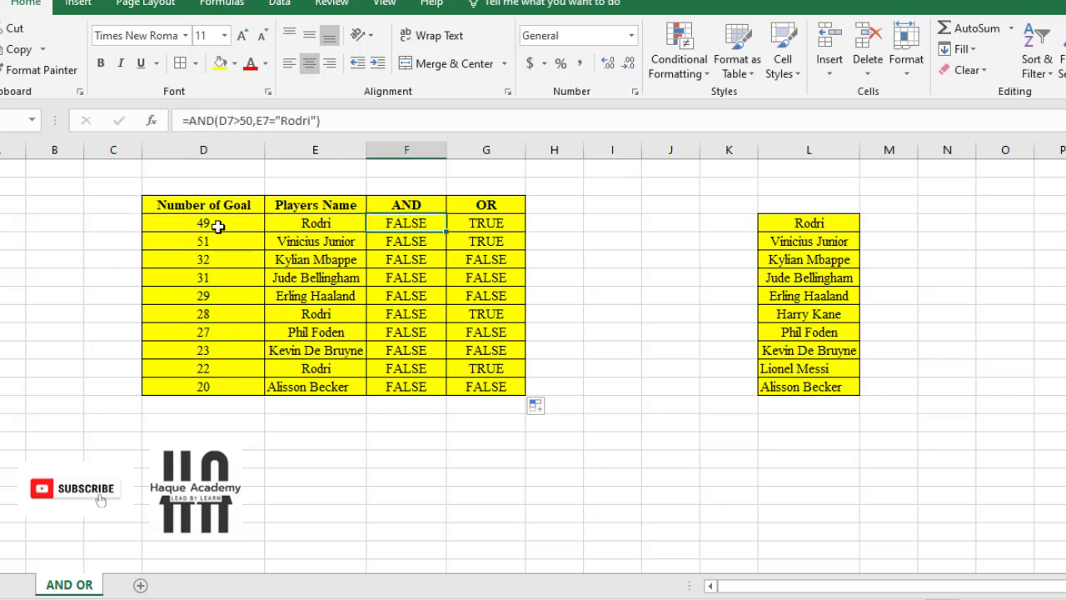
- Set the goal count in D7 to 51
left_click(217, 226)
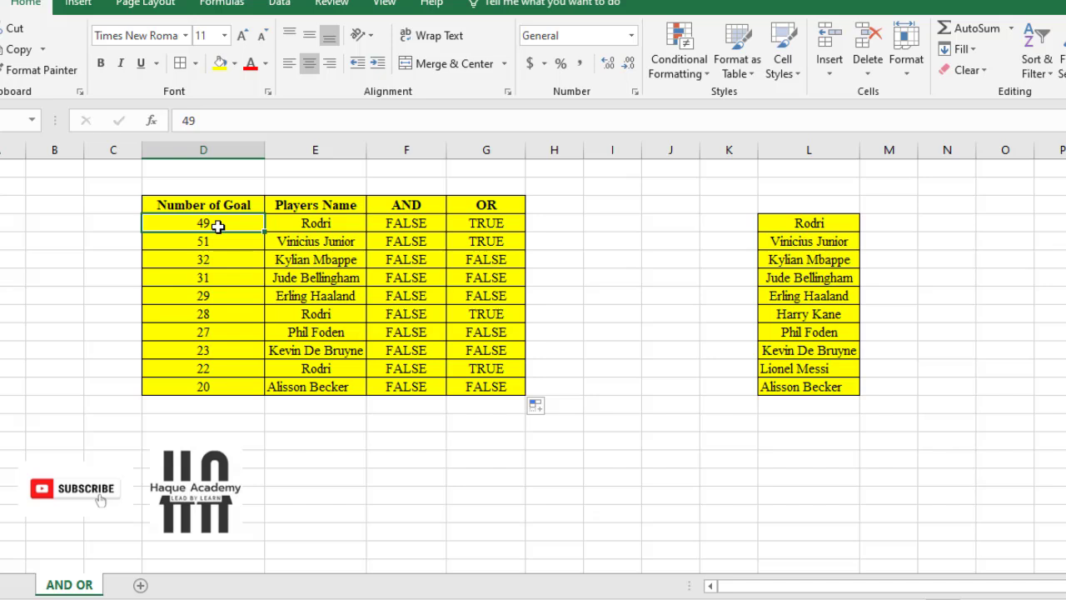
double_click(216, 225)
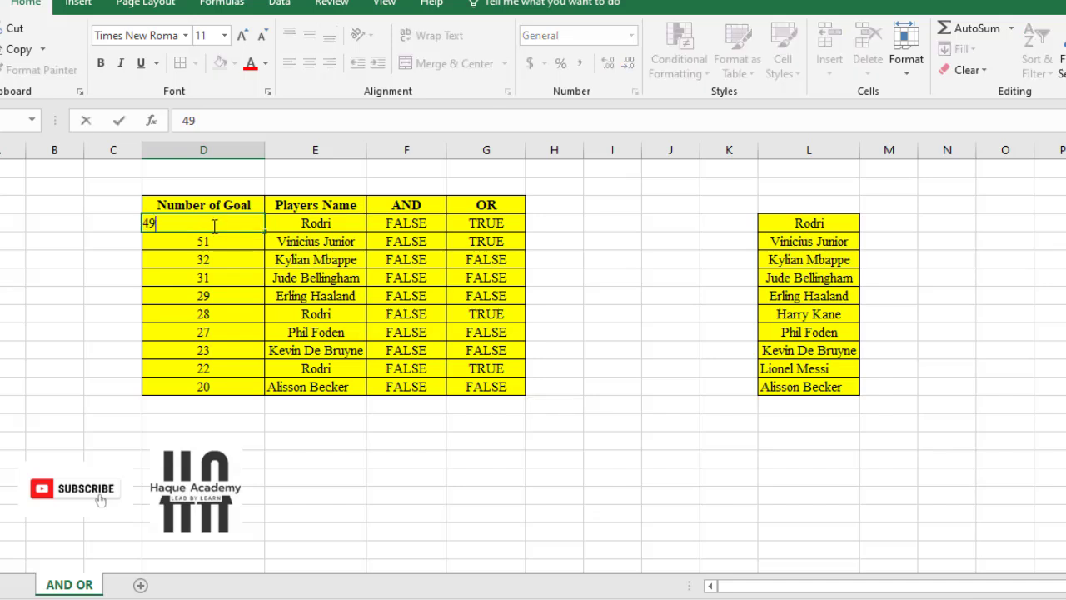
key("BackSpace")
key("BackSpace")
type("51")
key("Return")
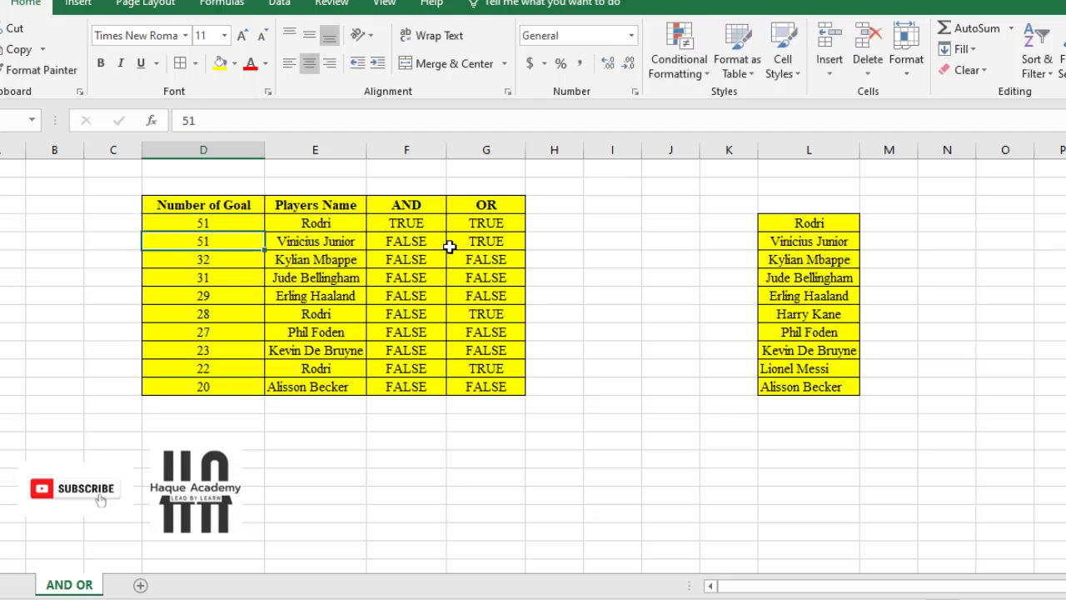
- Change the name tested by the AND formula in F8 to "Vinicius Junior"
left_click(409, 242)
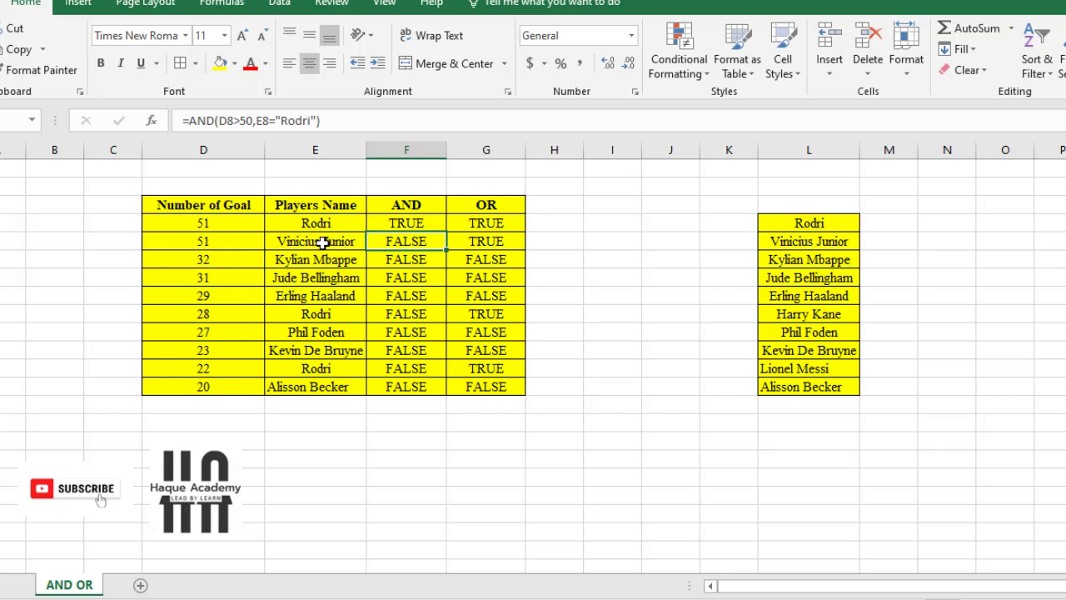
double_click(400, 240)
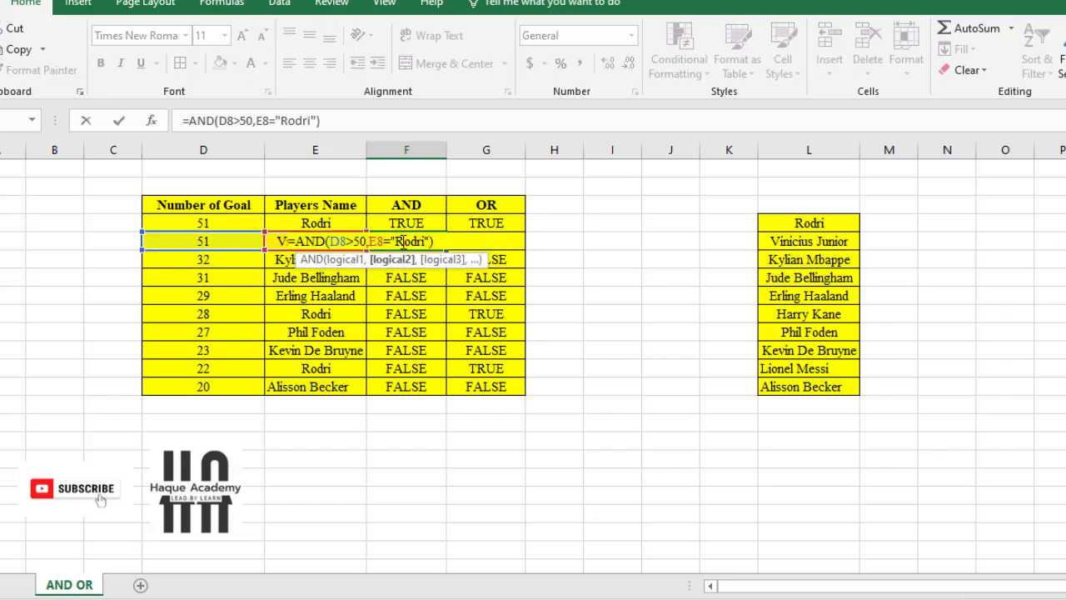
left_click_drag(397, 242, 425, 242)
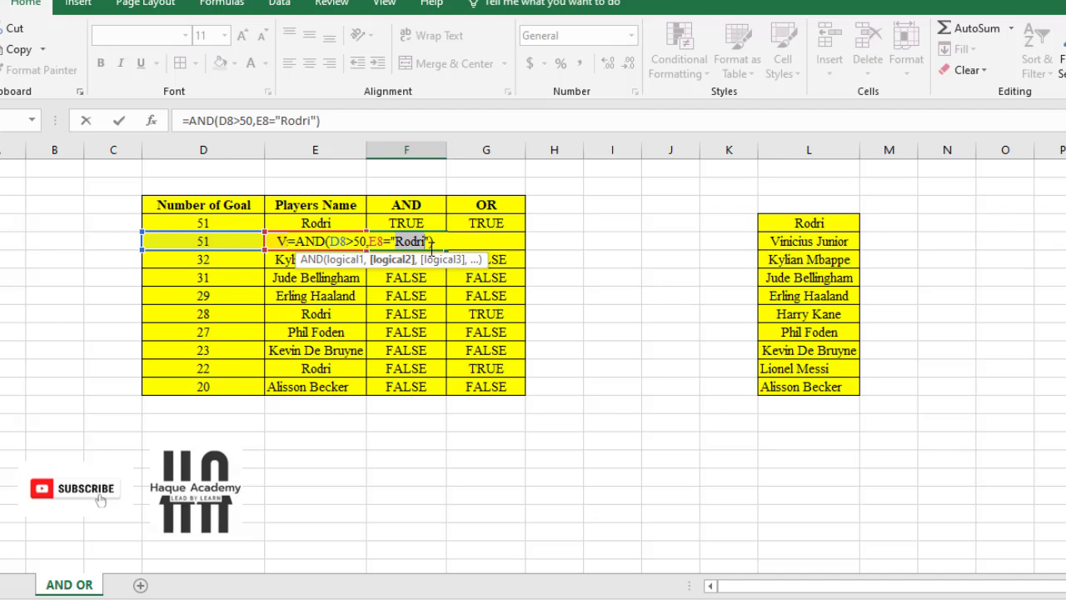
type("V")
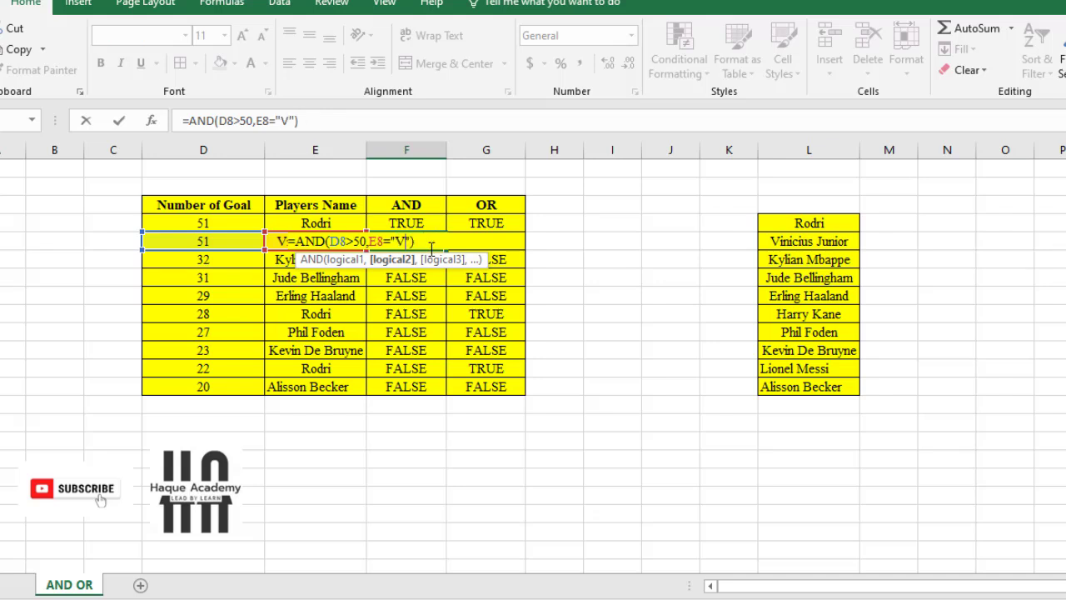
type("i")
type("ni")
type("c")
type("ius J")
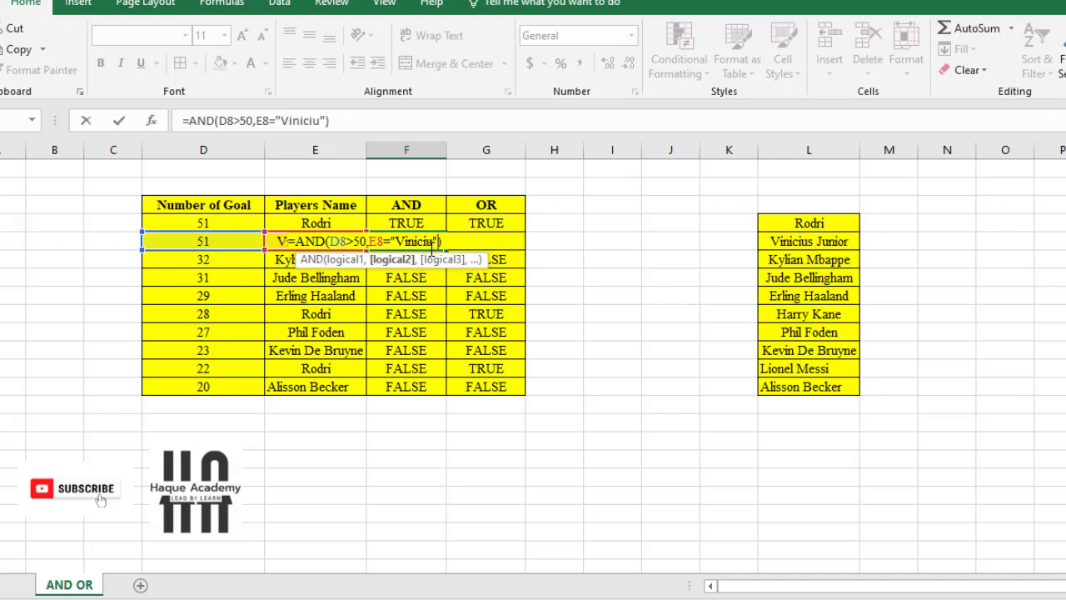
type("unior")
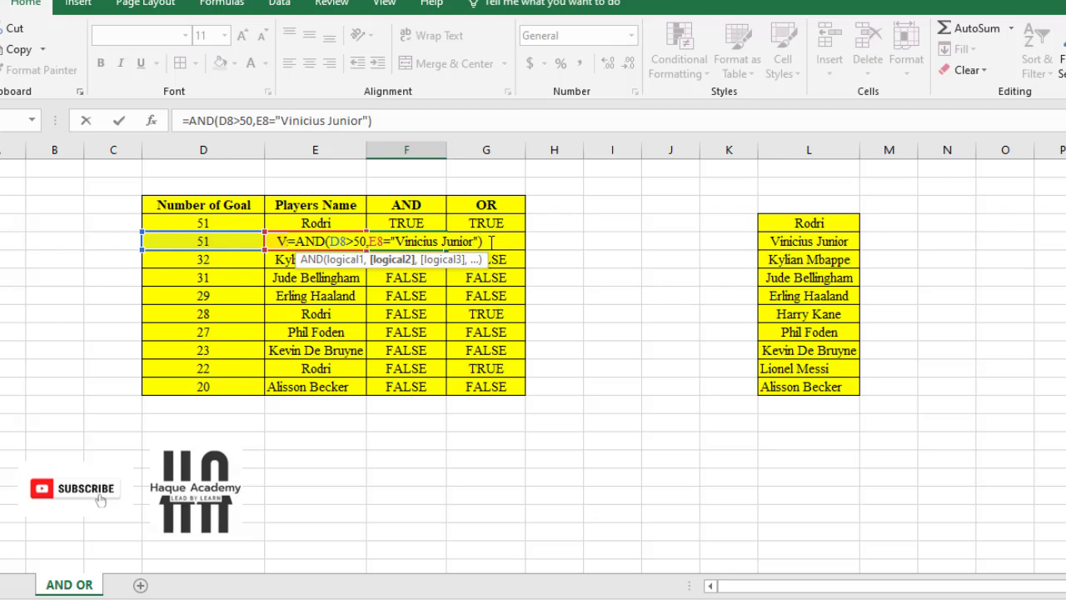
key("Return")
left_click(432, 239)
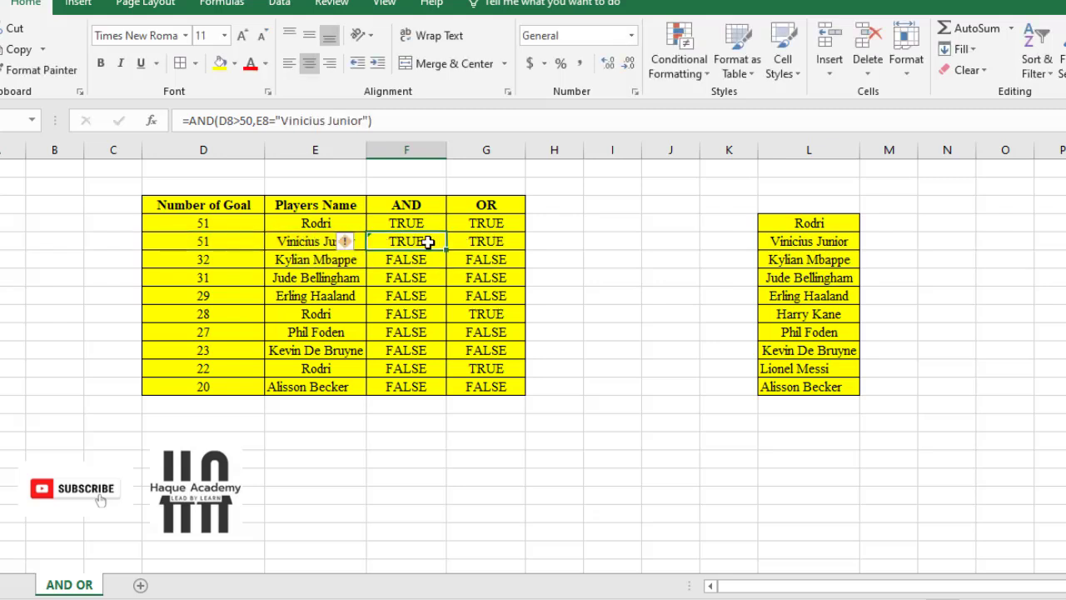
- Set the goal count in D8 to 60 for the Vinicius Junior row
left_click_drag(220, 242, 298, 234)
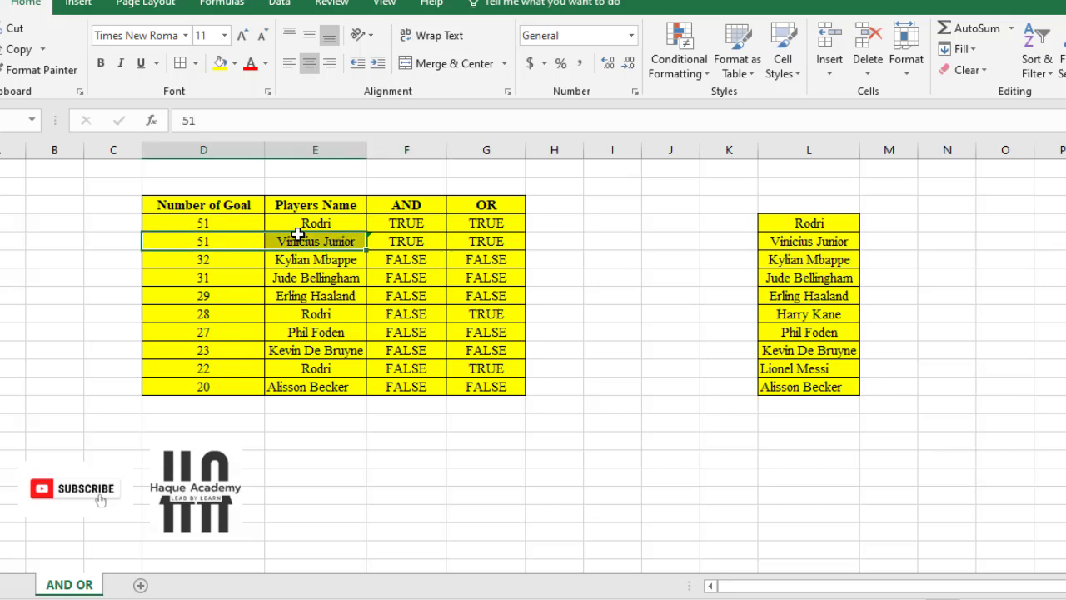
left_click(221, 242)
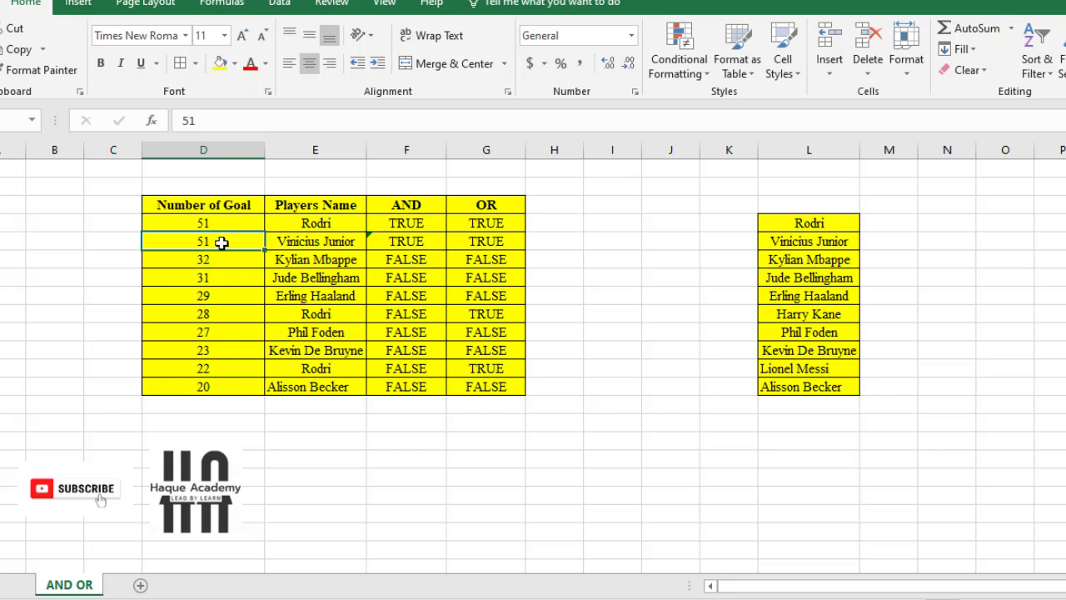
type("60")
left_click(219, 241)
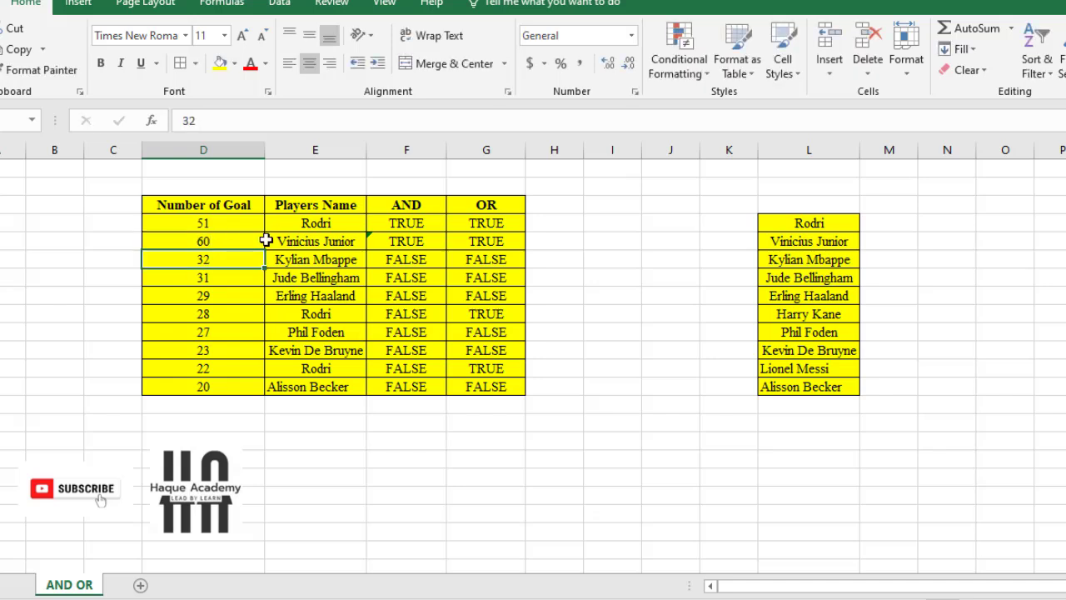
left_click_drag(247, 241, 414, 240)
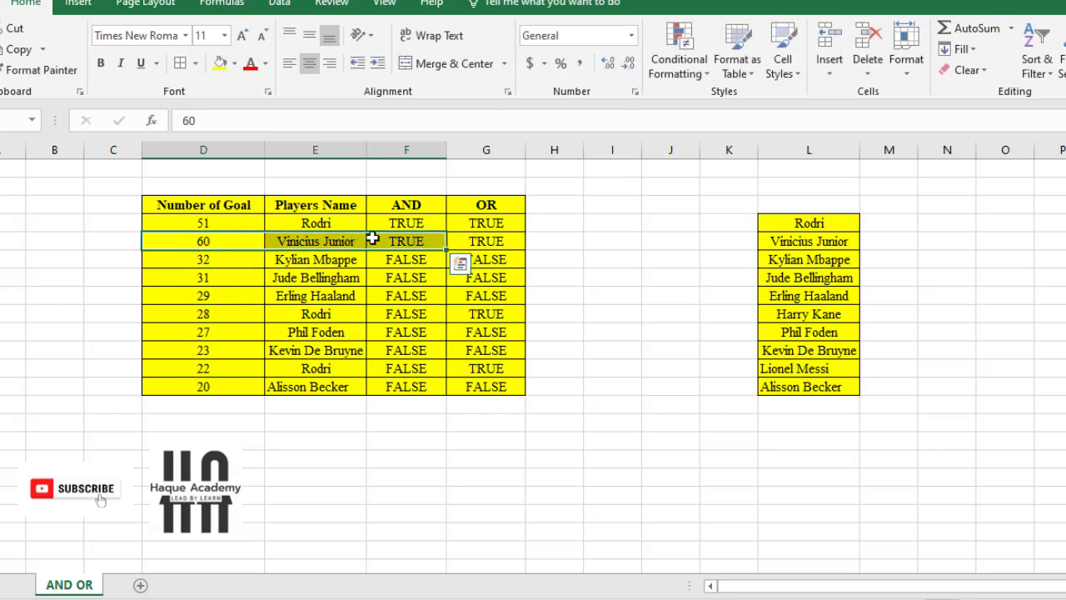
- Review the goal and name conditions inside the AND formula in F8
double_click(399, 241)
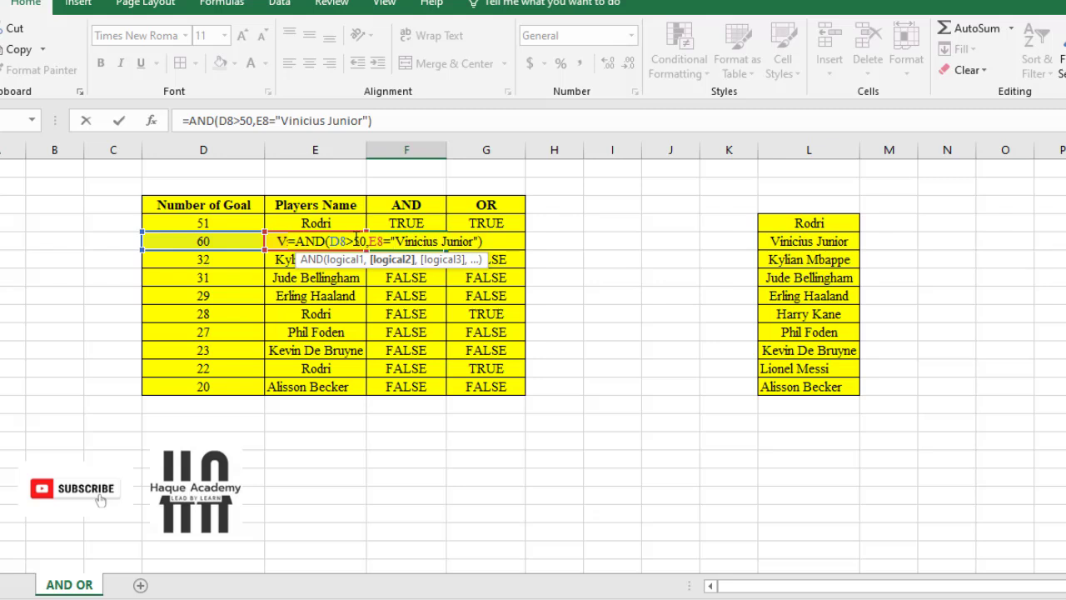
left_click(354, 241)
key("Return")
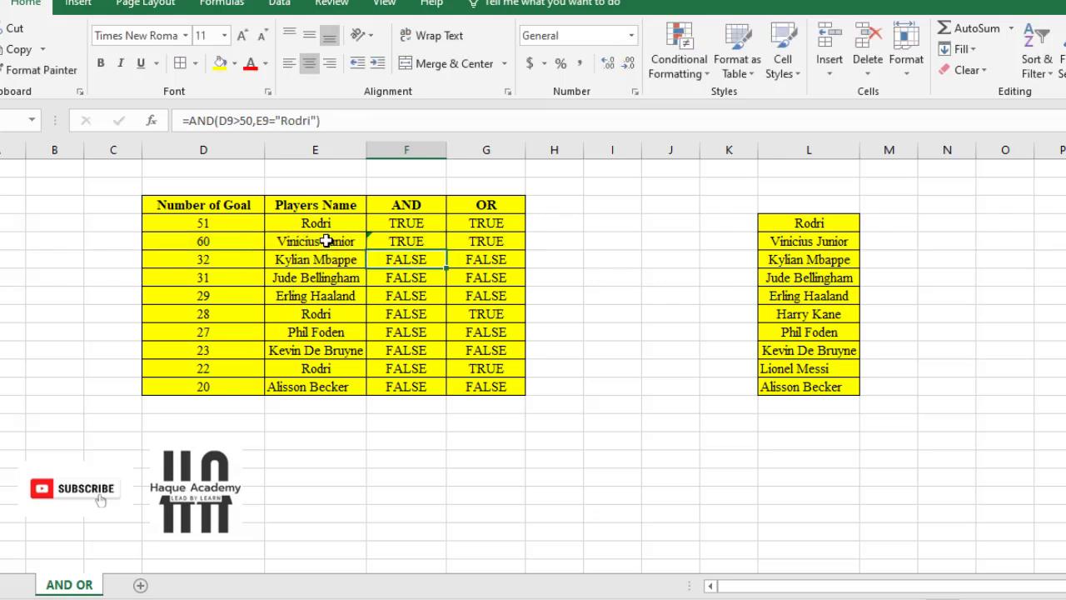
- Check the AND formula in F9 against the goal count and player name in the Kylian Mbappe row
left_click(237, 259)
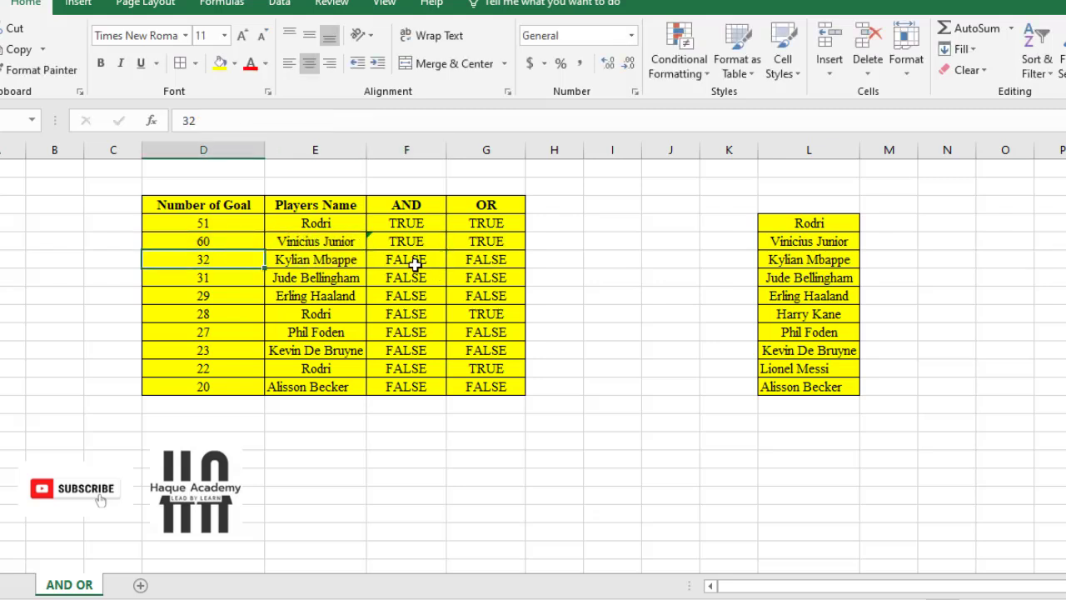
left_click(413, 263)
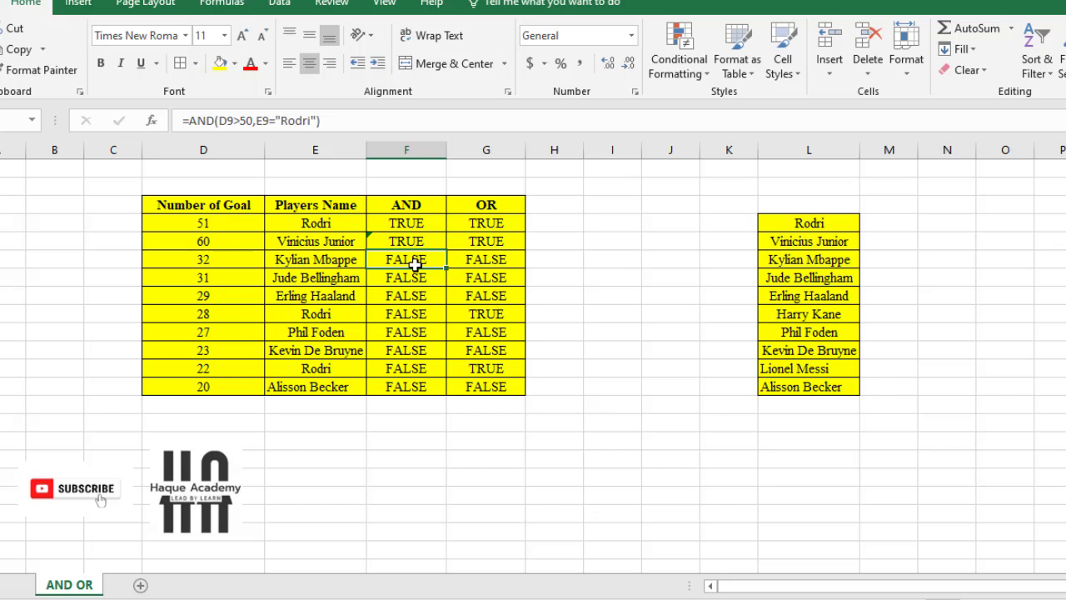
left_click(219, 260)
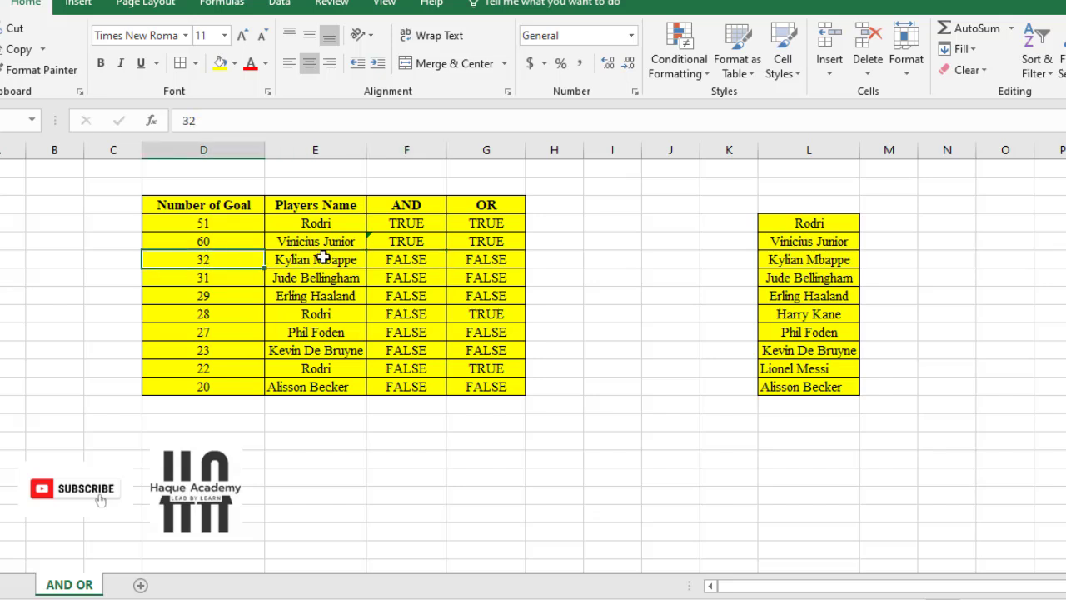
left_click(299, 260)
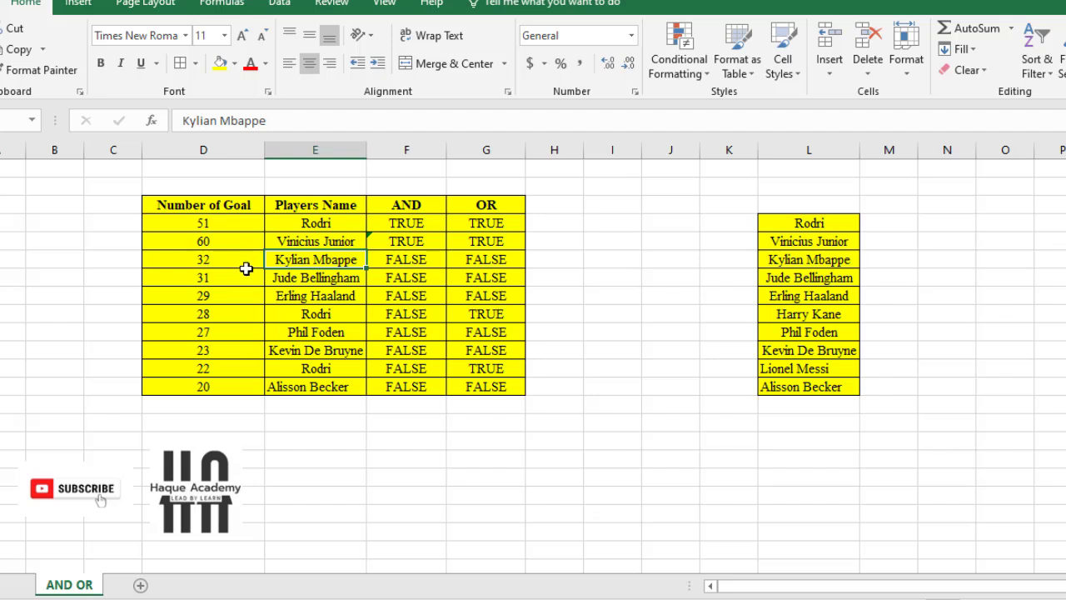
left_click(230, 259)
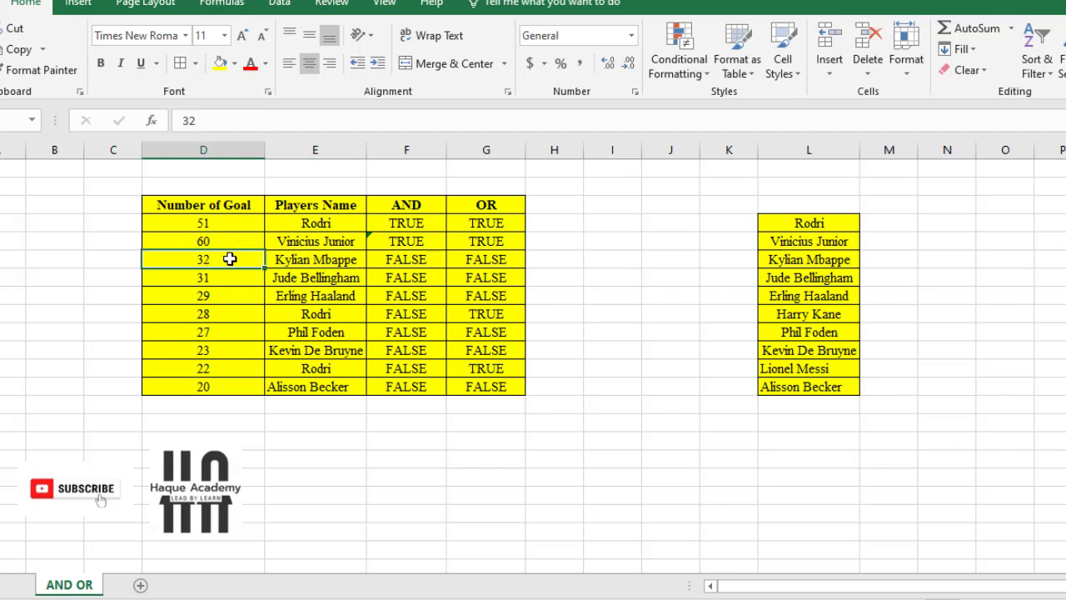
- Set the goal count in D9 to 52 for the Kylian Mbappe row and check its AND formula
type("52")
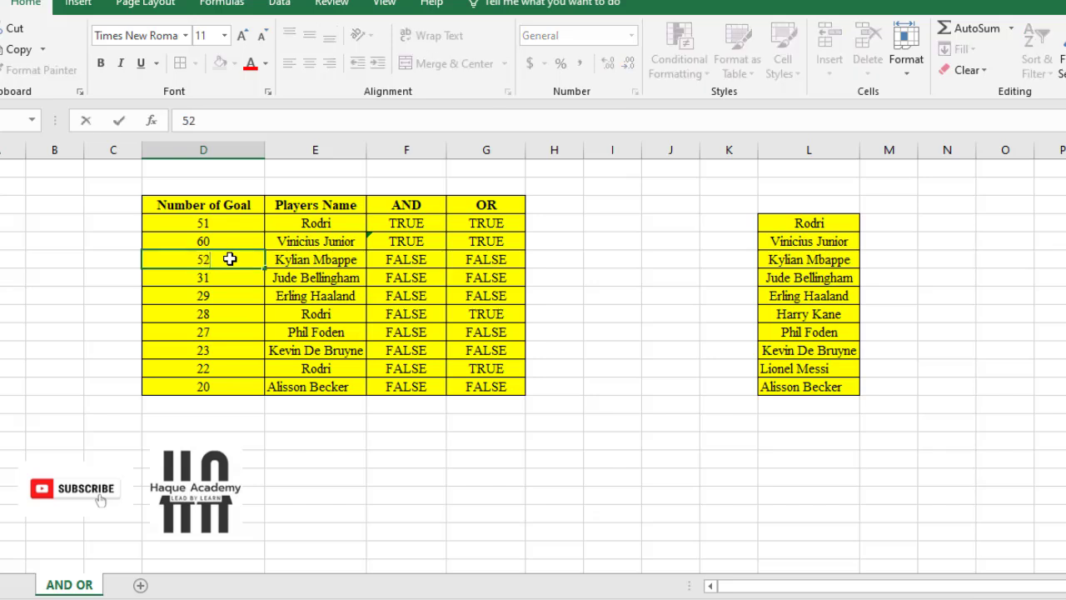
key("Return")
left_click(230, 260)
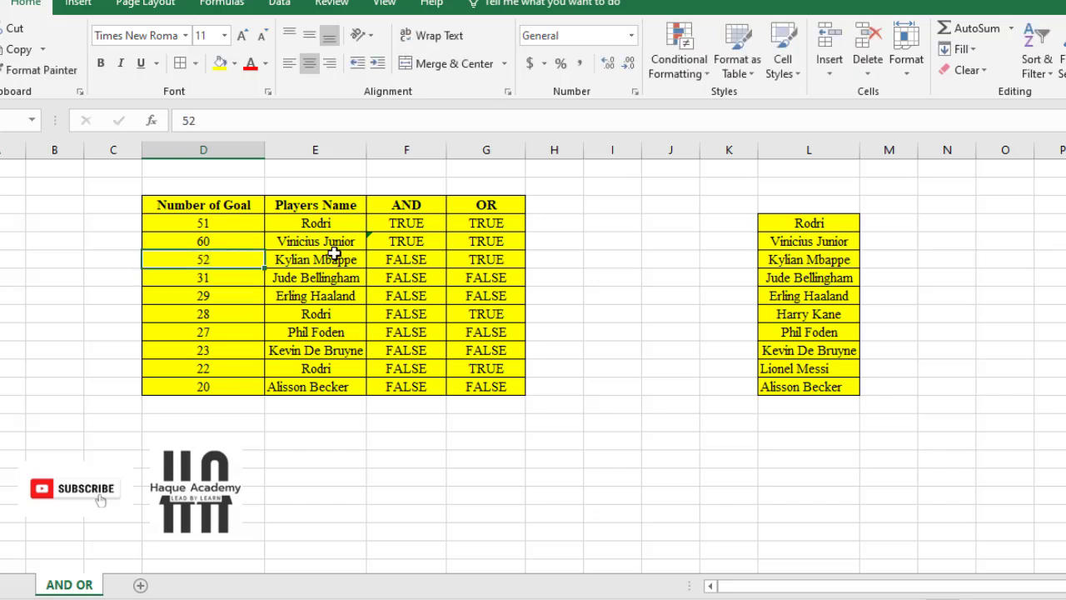
left_click(418, 257)
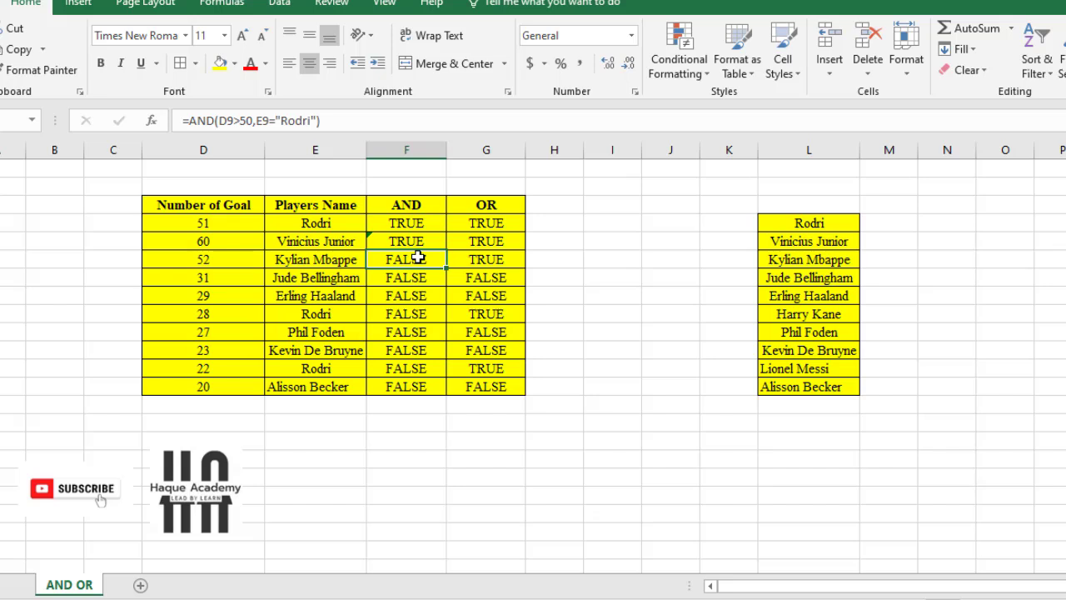
- Change the name tested by the AND formula in F9 to "Kylian Mbappe"
left_click(330, 260)
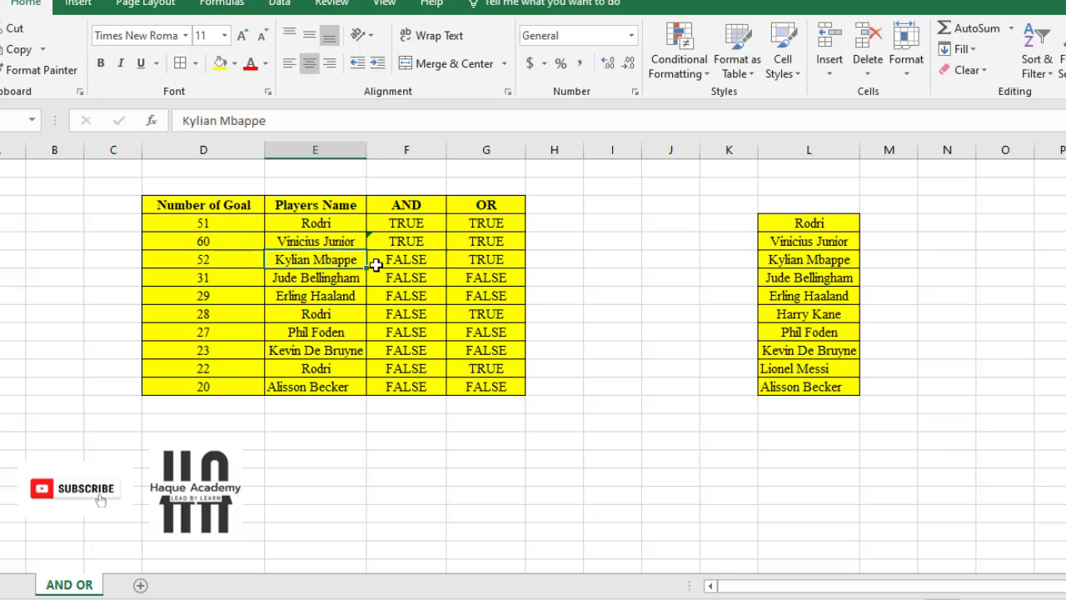
double_click(409, 259)
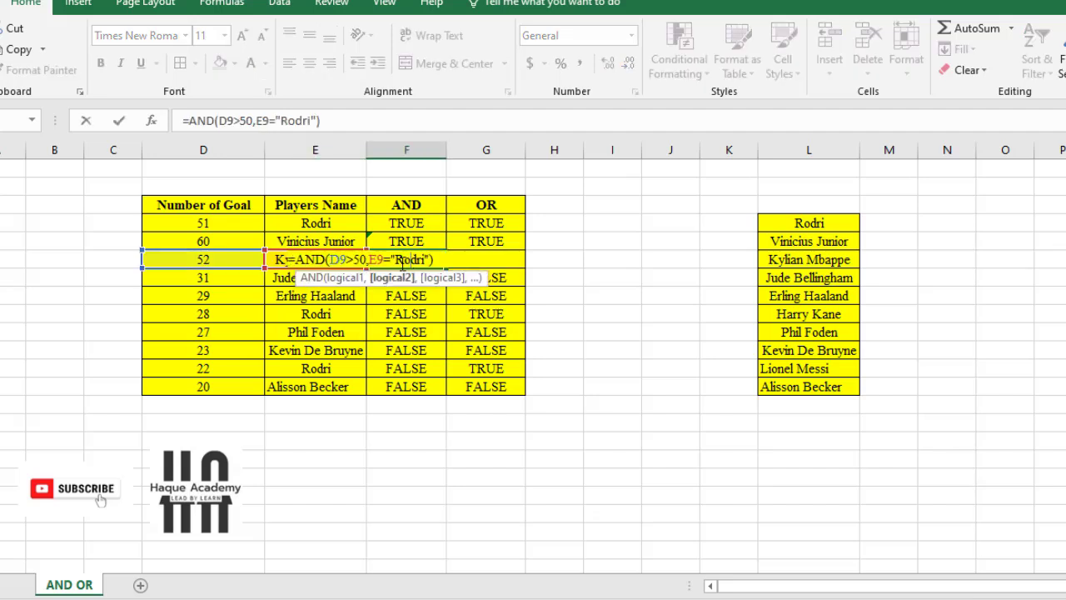
double_click(411, 260)
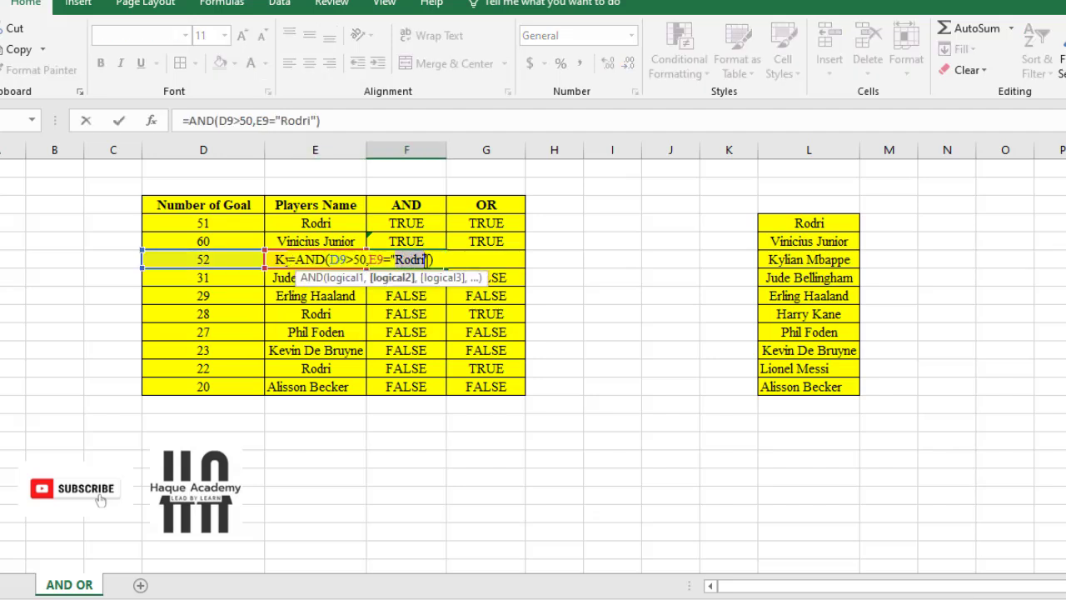
type("K")
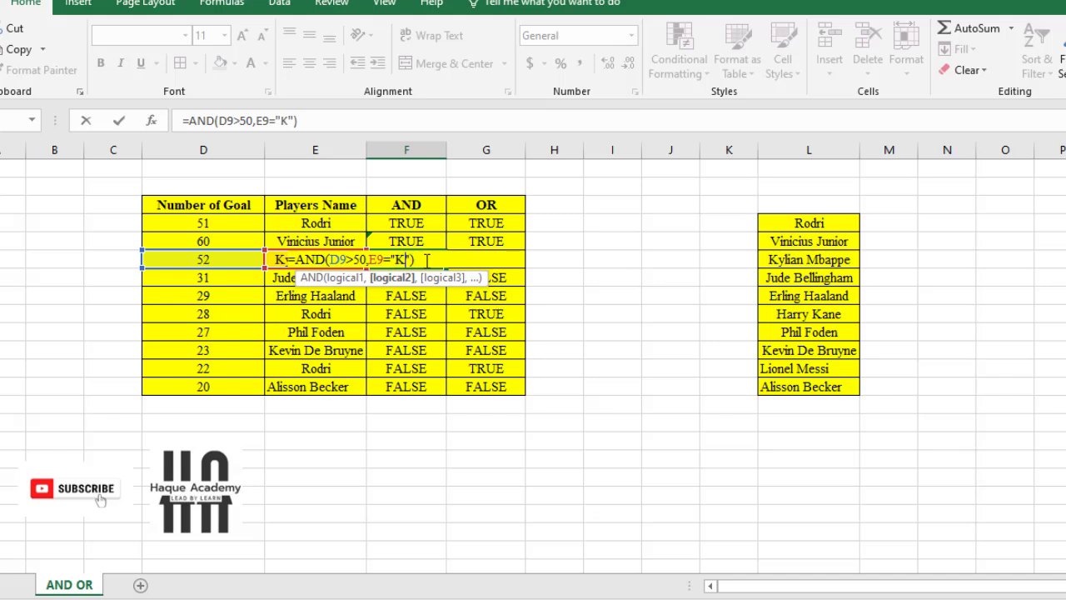
type("ylian M")
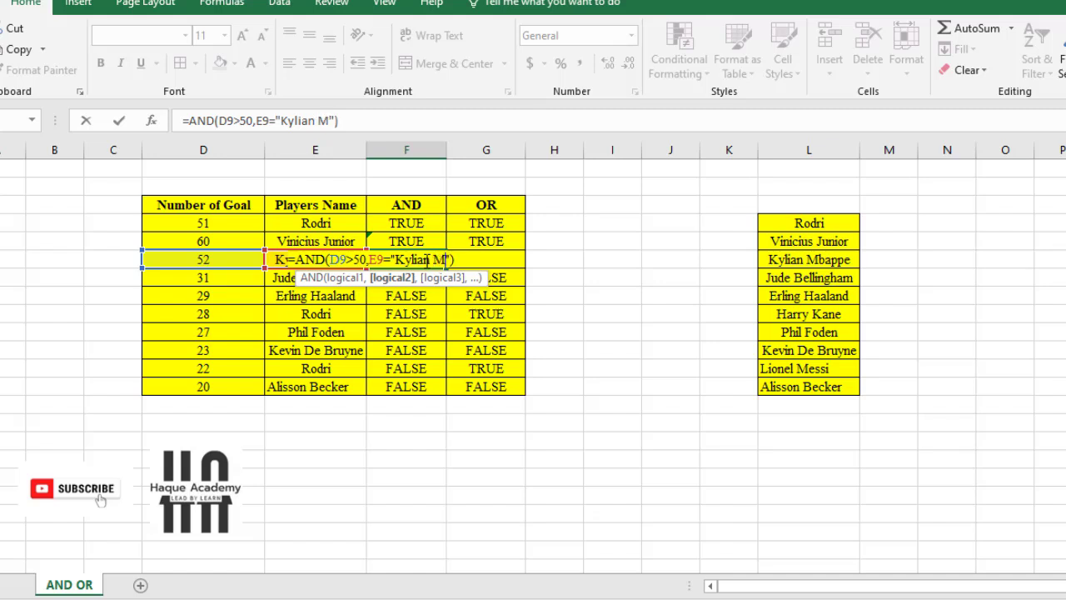
type("bappe")
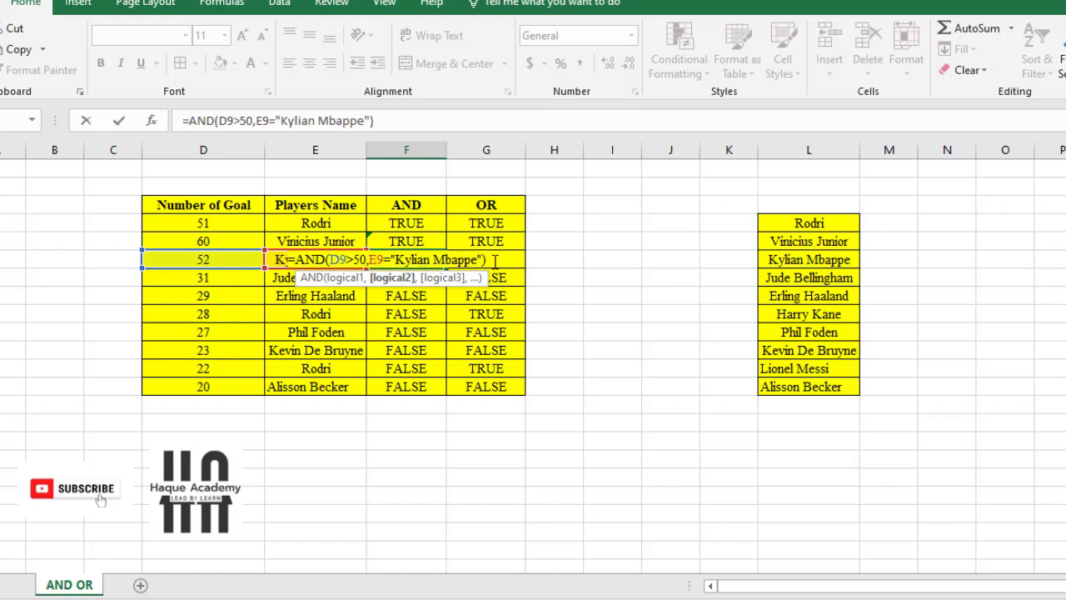
key("Return")
left_click(427, 260)
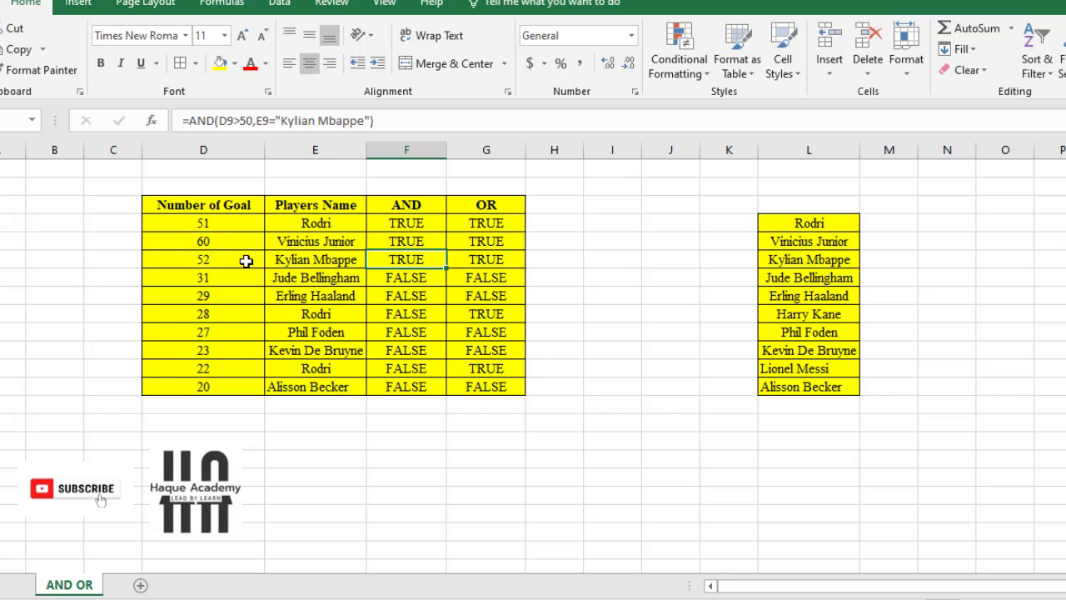
- Review the OR formulas in G7:G9 and compare G9 with the goal count and name in its row
left_click(485, 259)
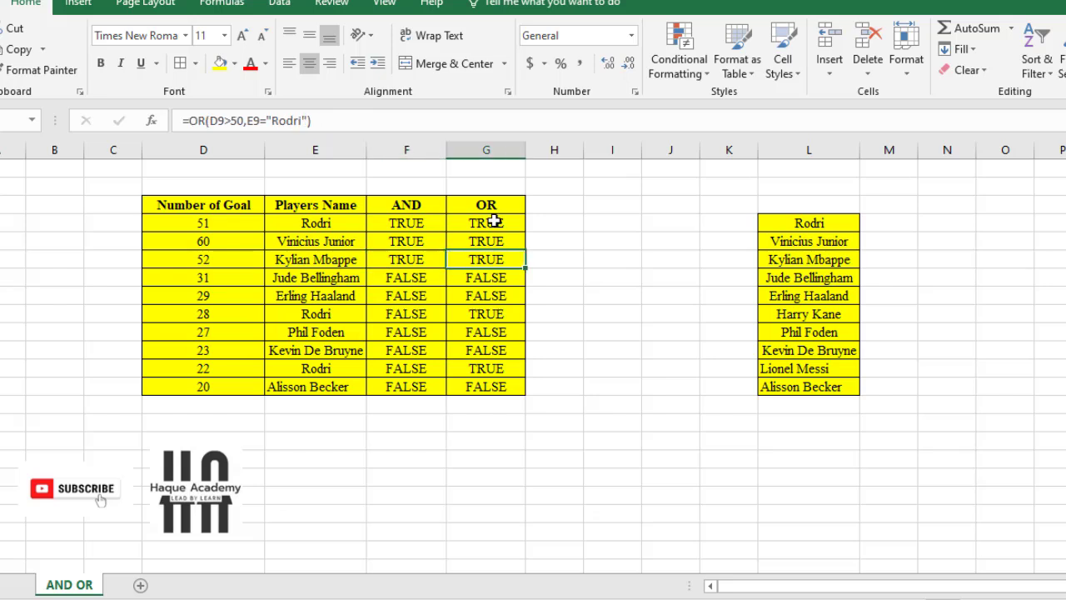
left_click_drag(488, 221, 492, 264)
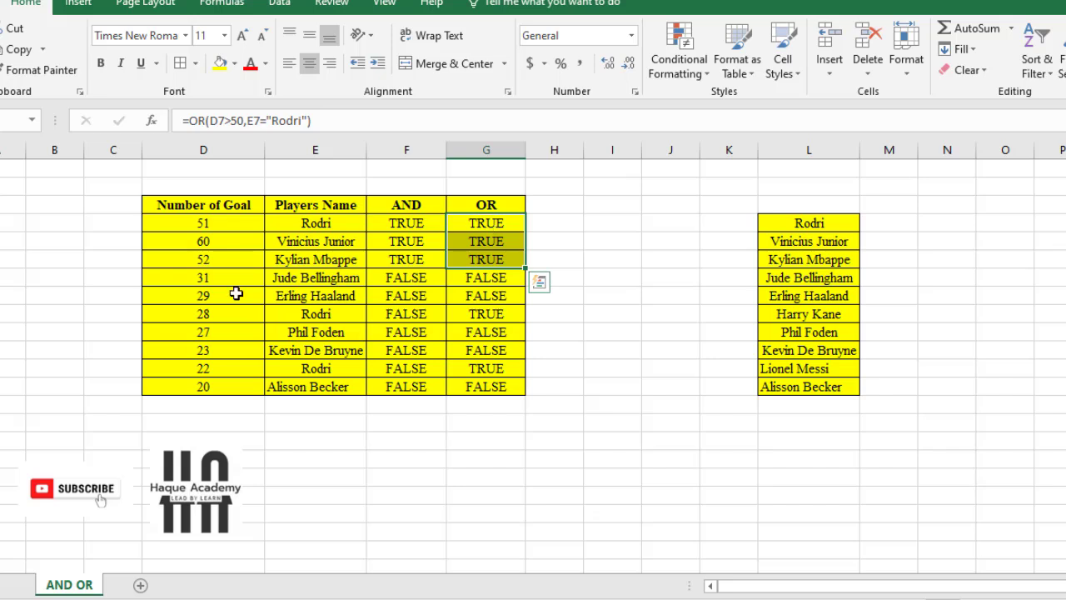
left_click(233, 261)
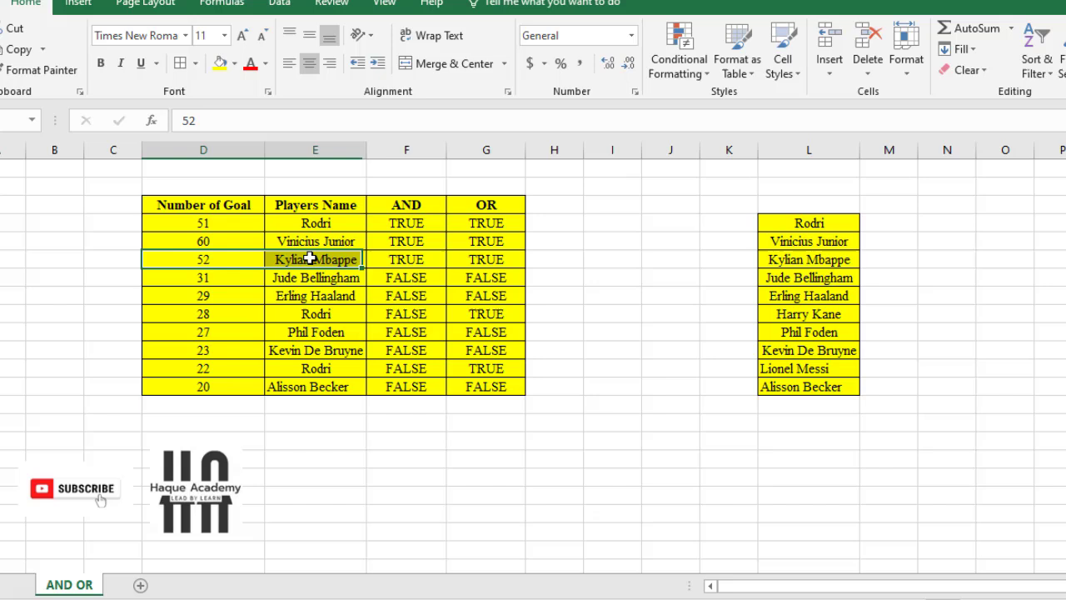
left_click(505, 261)
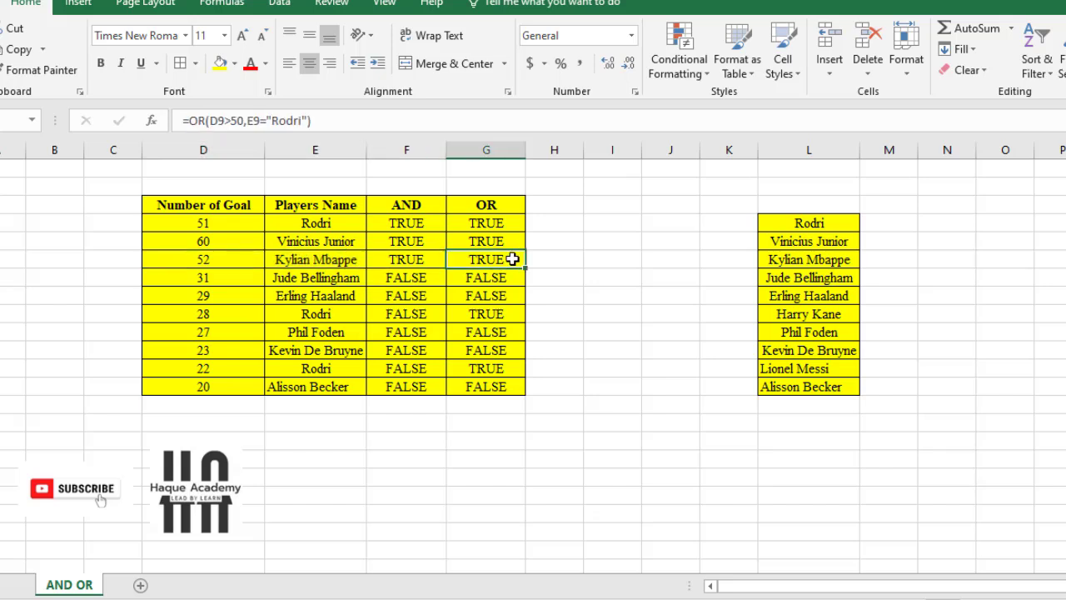
- Set the goal count in D9 to 5 and check the OR formula in G9 against the player name
left_click(220, 257)
type("5")
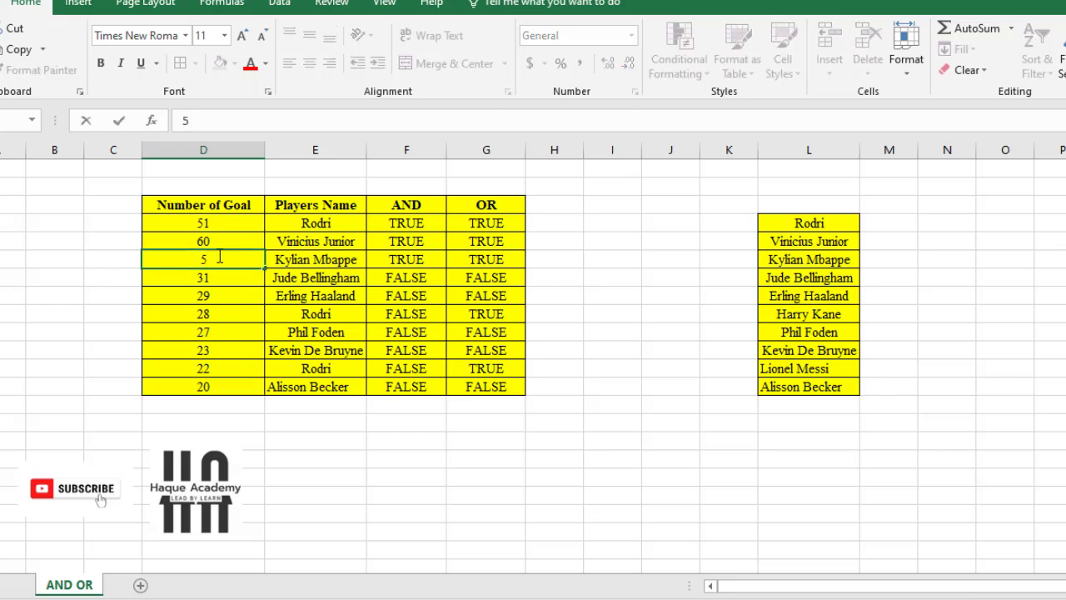
key("Return")
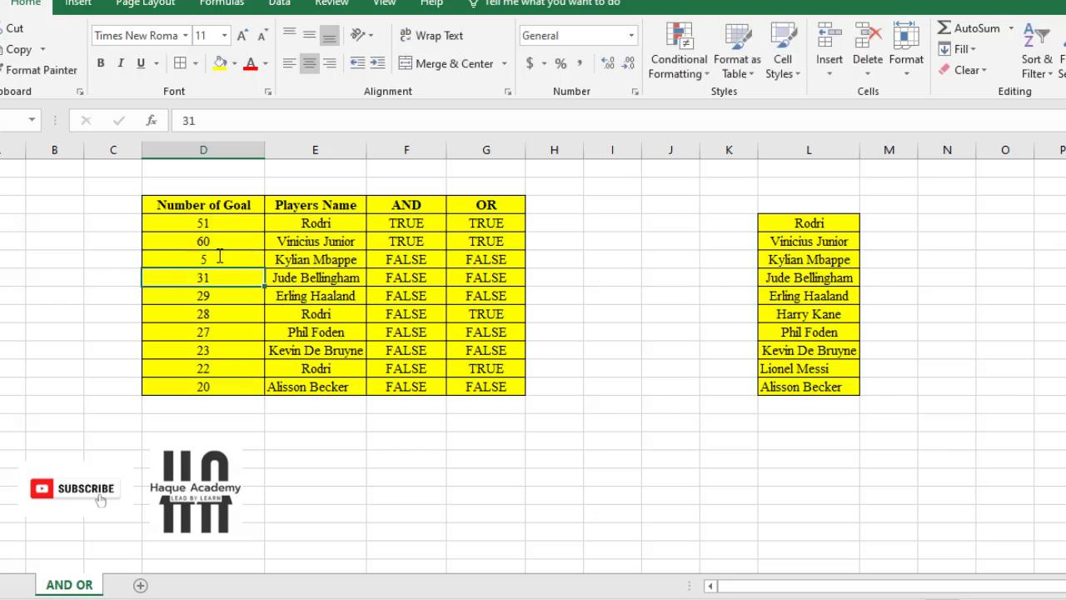
left_click(331, 261)
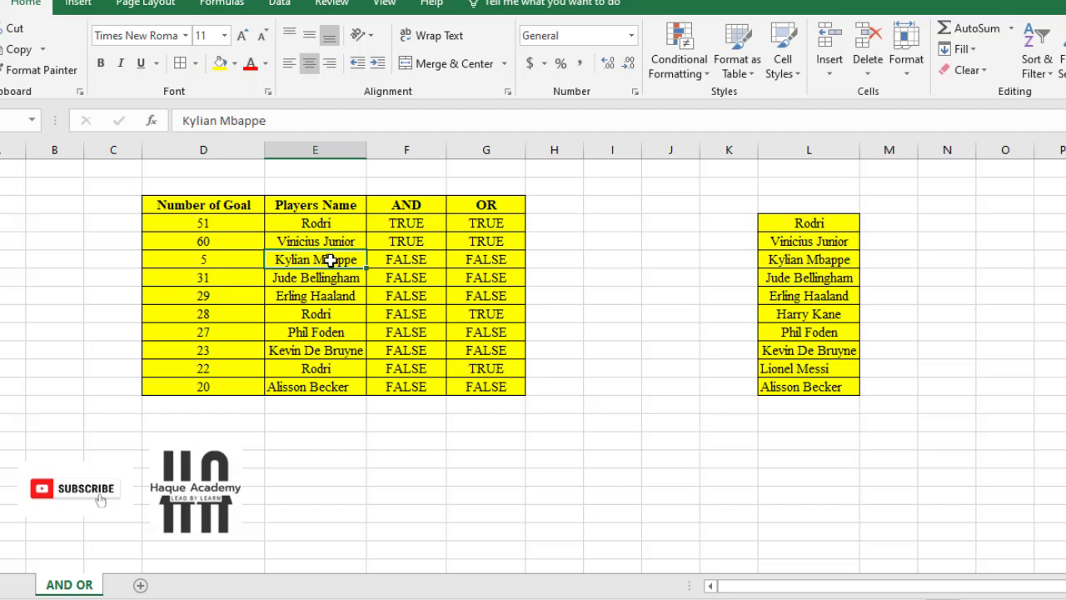
key("Return")
left_click(493, 260)
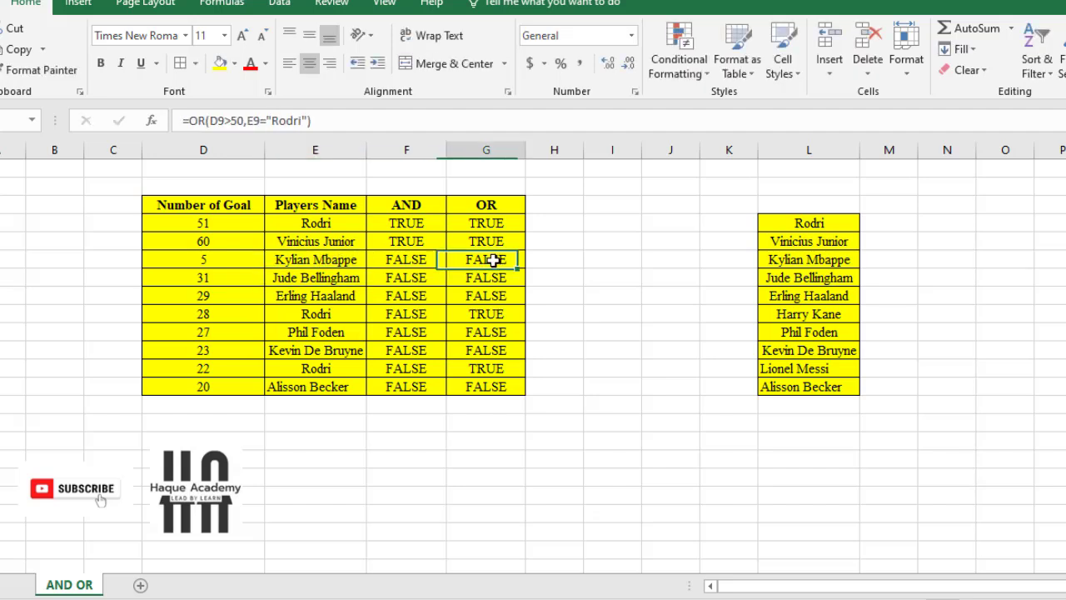
double_click(493, 260)
key("Escape")
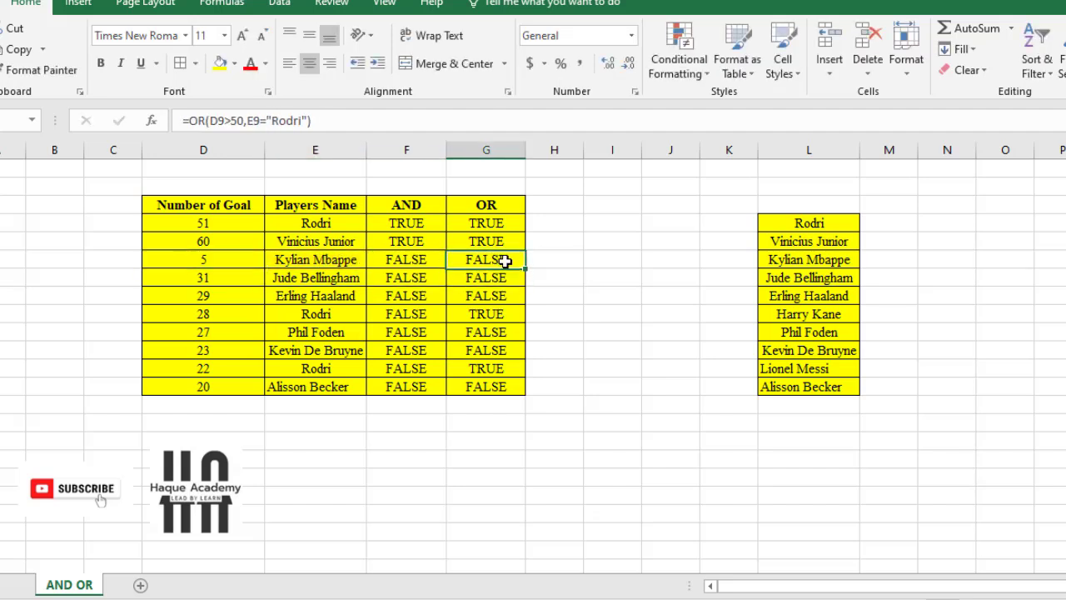
- Set the goal count in D9 to 55 for the Kylian Mbappe row
left_click(212, 259)
type("55")
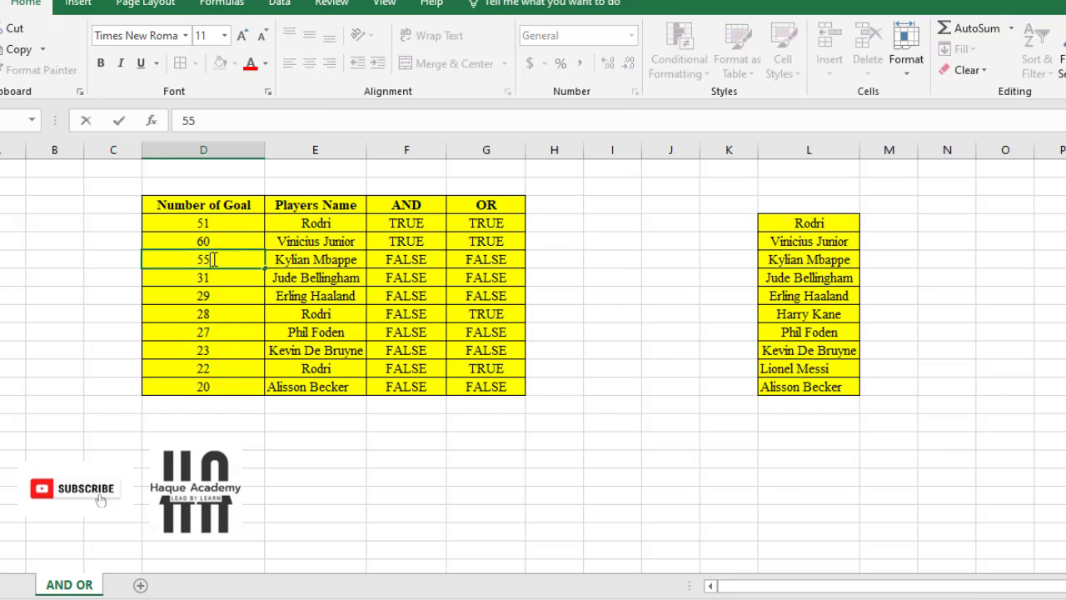
key("Return")
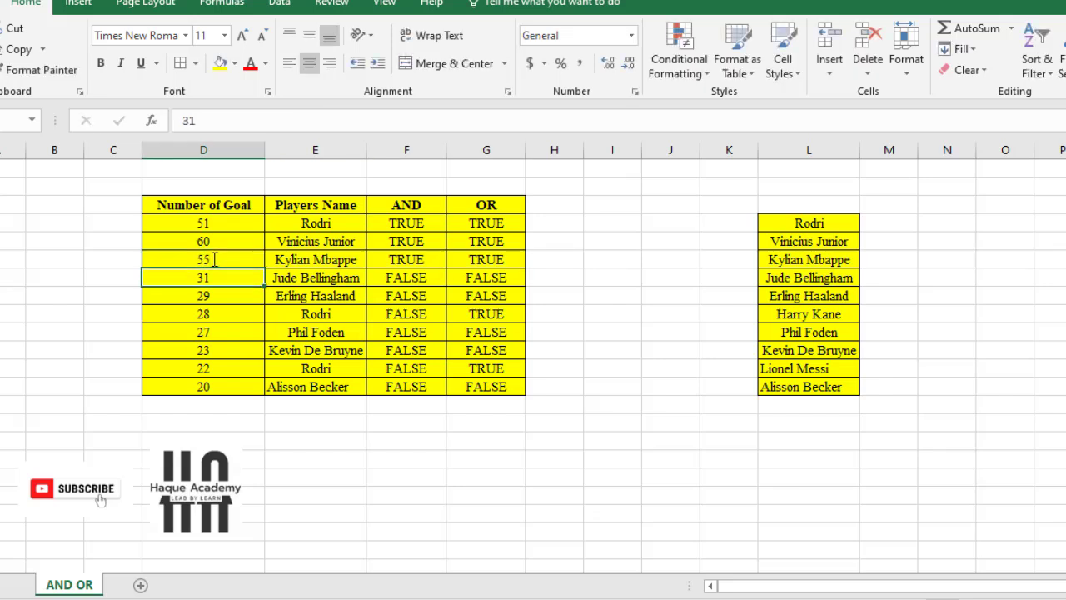
- Examine the AND formula in F15 against the player name in E15 of the lowest Rodri row
left_click(311, 373)
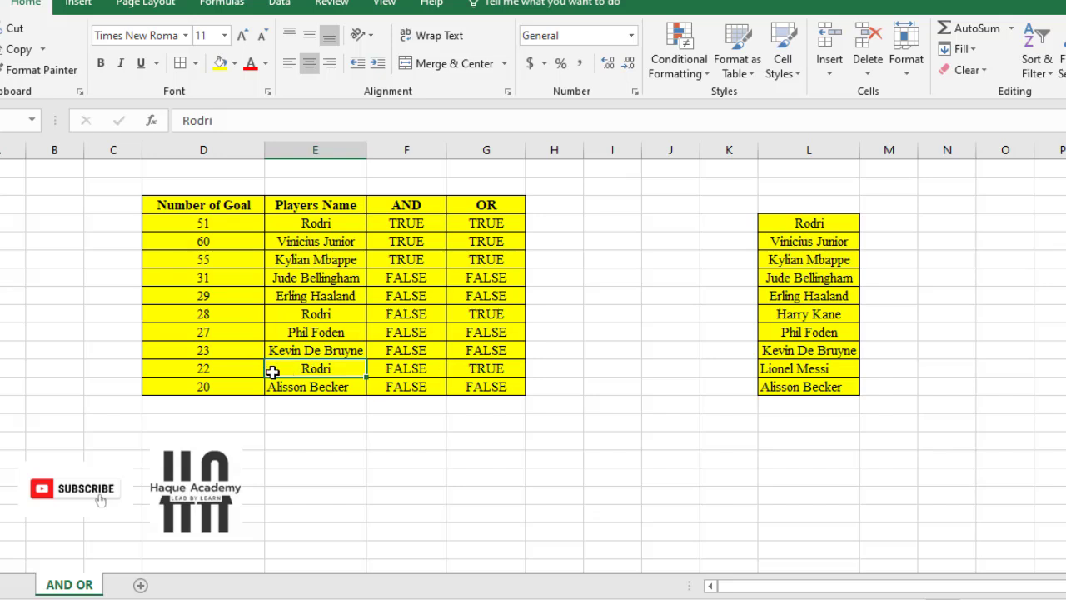
double_click(349, 367)
key("Return")
double_click(418, 368)
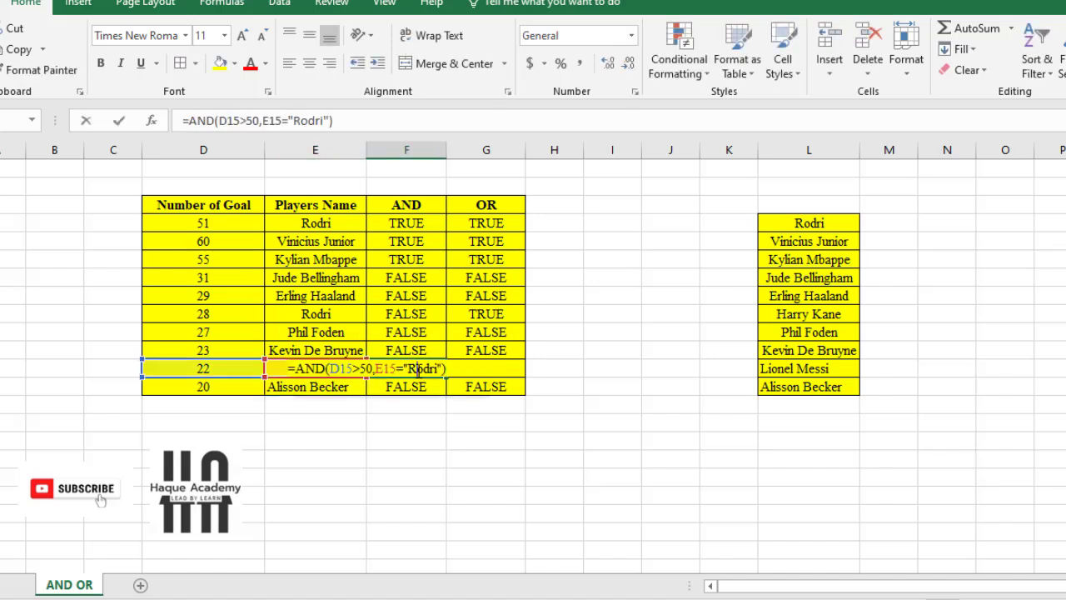
key("Return")
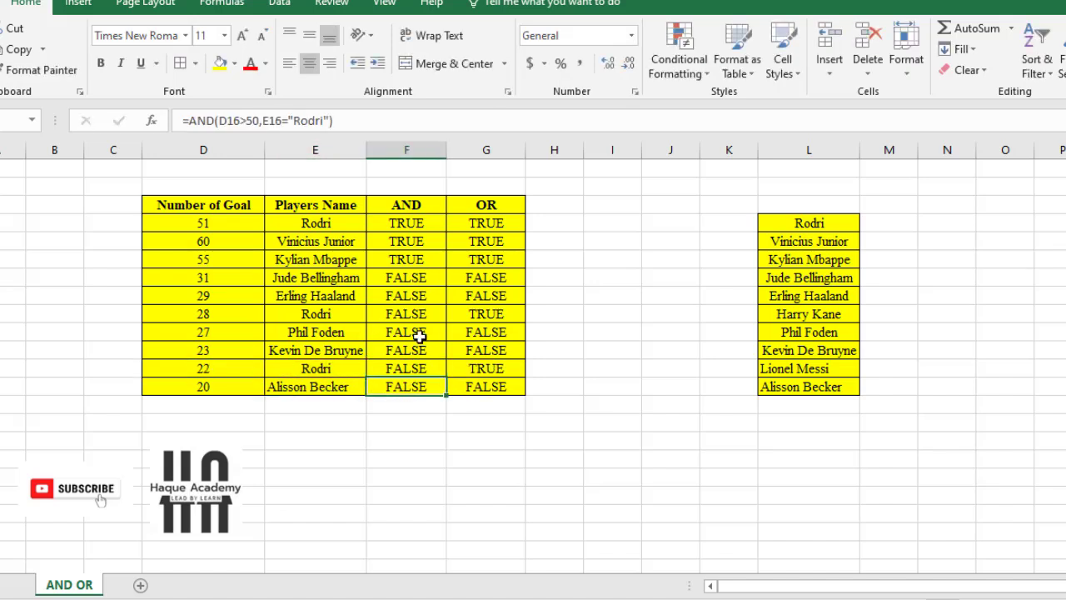
left_click(414, 366)
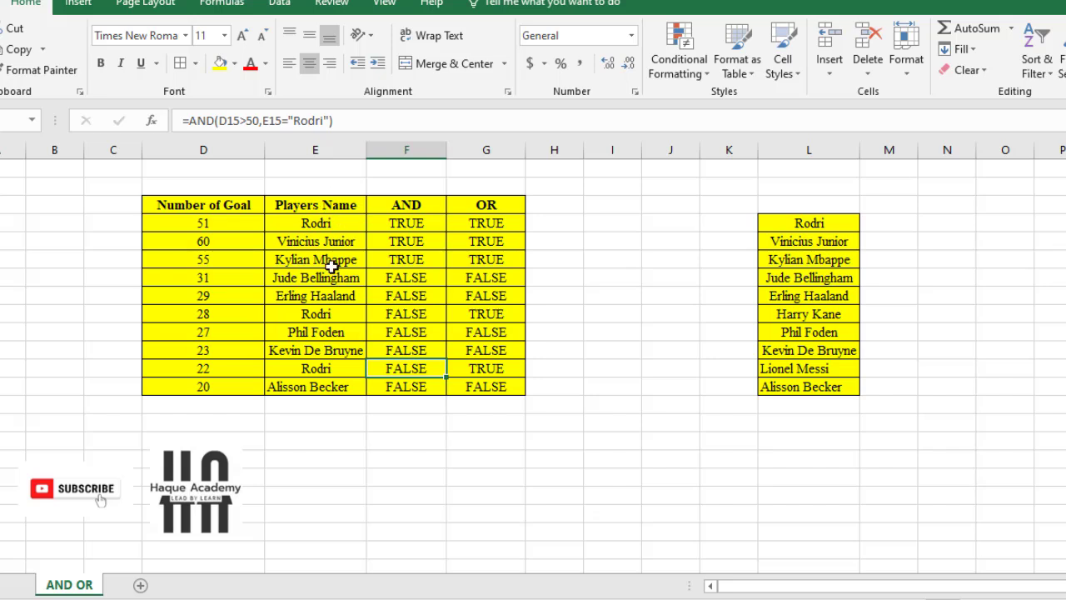
left_click(333, 369)
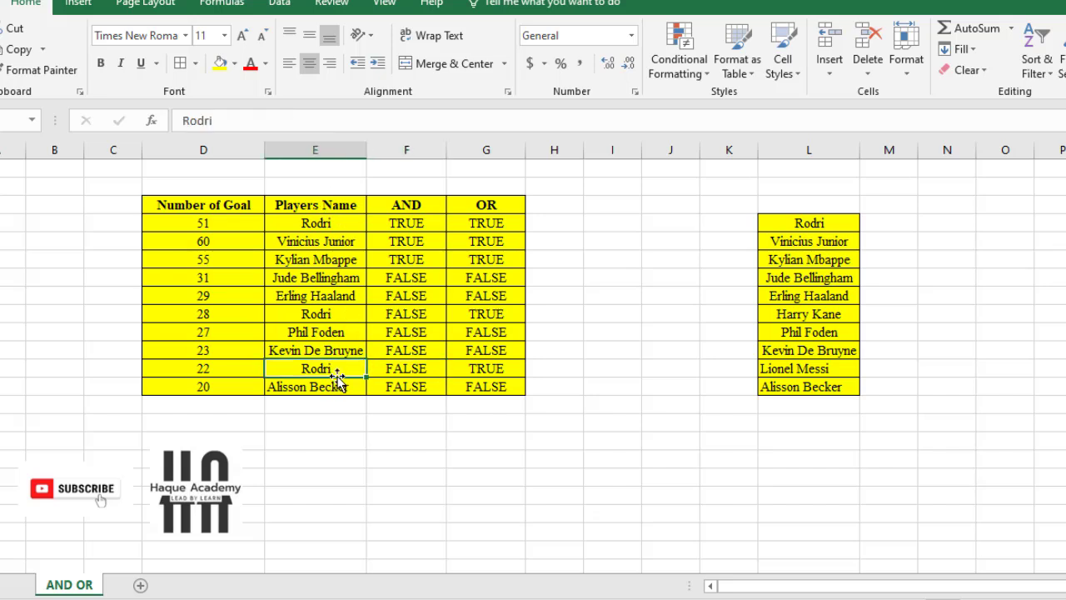
double_click(408, 375)
left_click(317, 375)
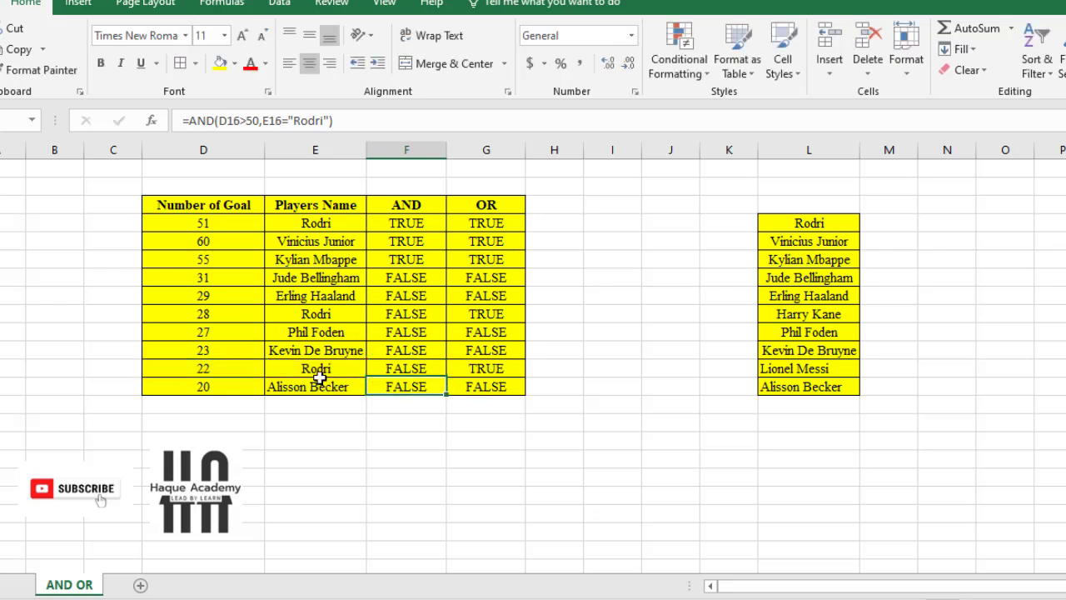
- Set the goal count in D15 to 52 for the lowest Rodri row and check the AND formula in F15
left_click(224, 369)
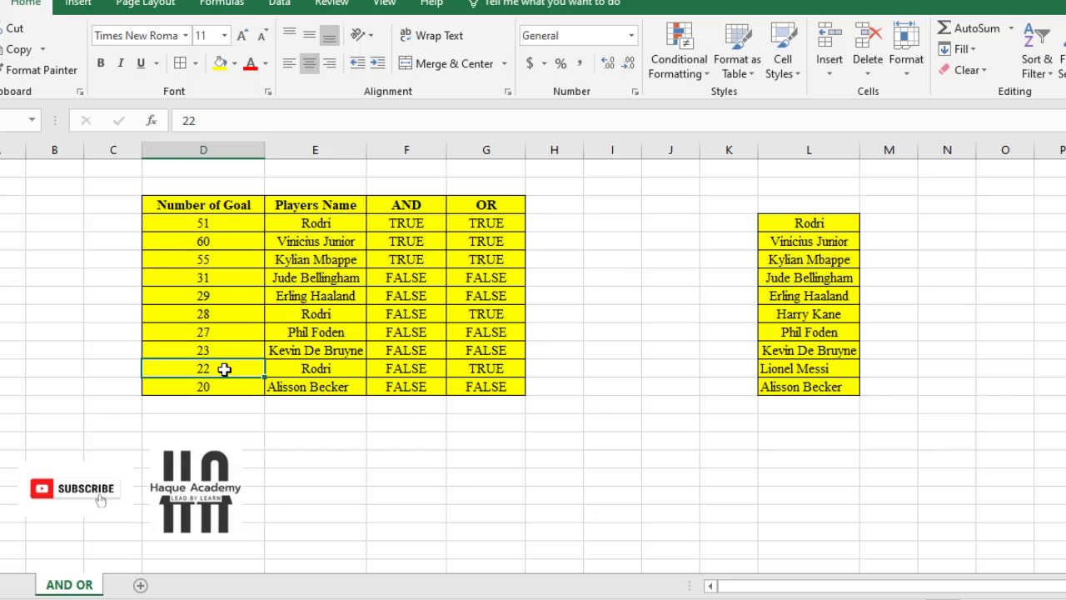
type("52")
key("Return")
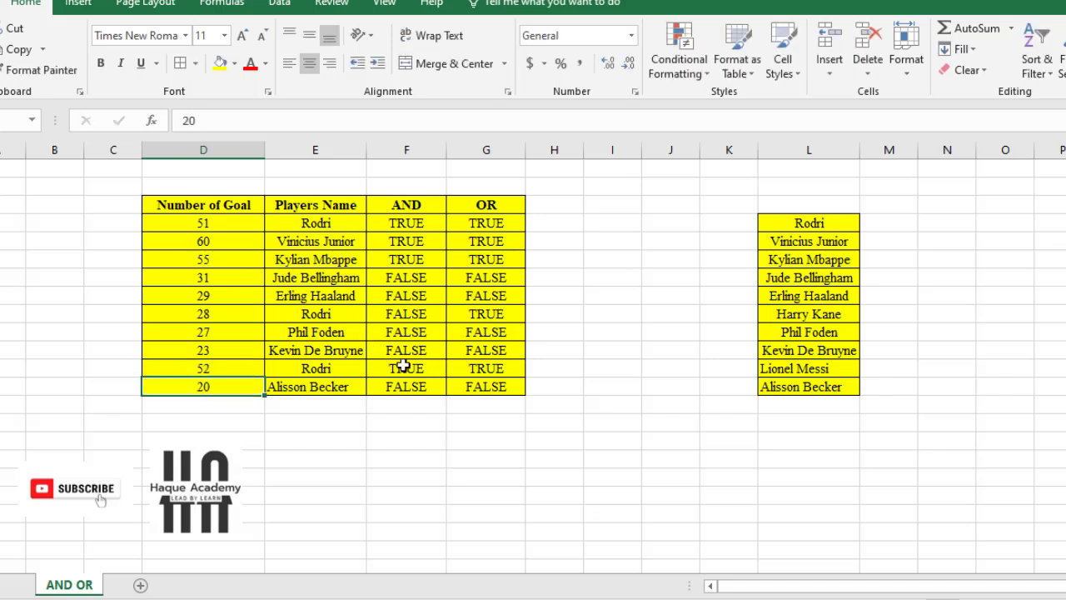
left_click(407, 366)
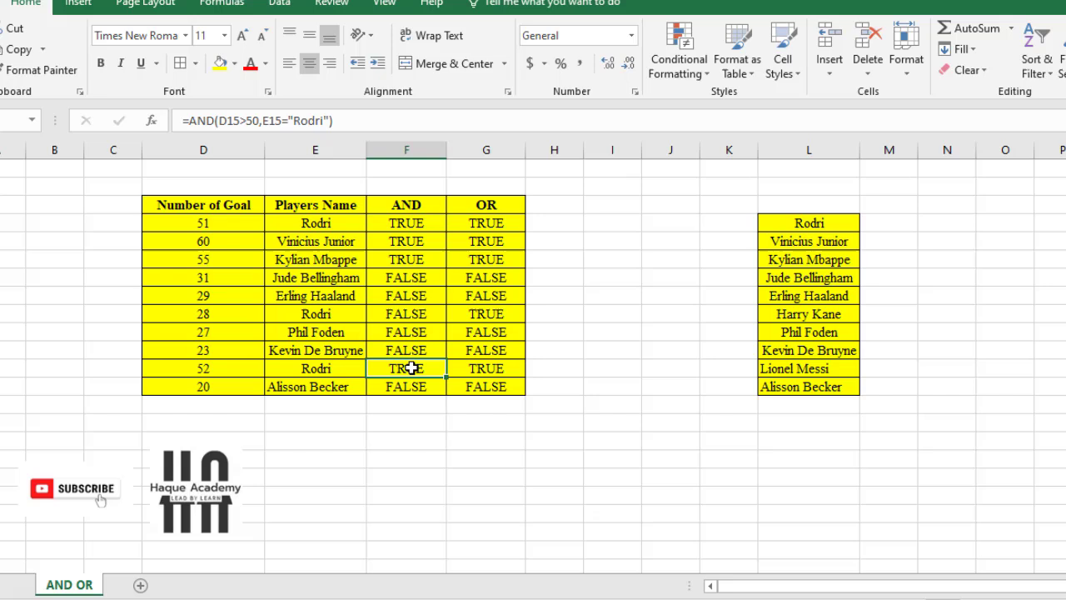
- Set the goal count in D15 to 49 and compare the AND and OR formulas in F15 and G15
left_click(222, 368)
type("49")
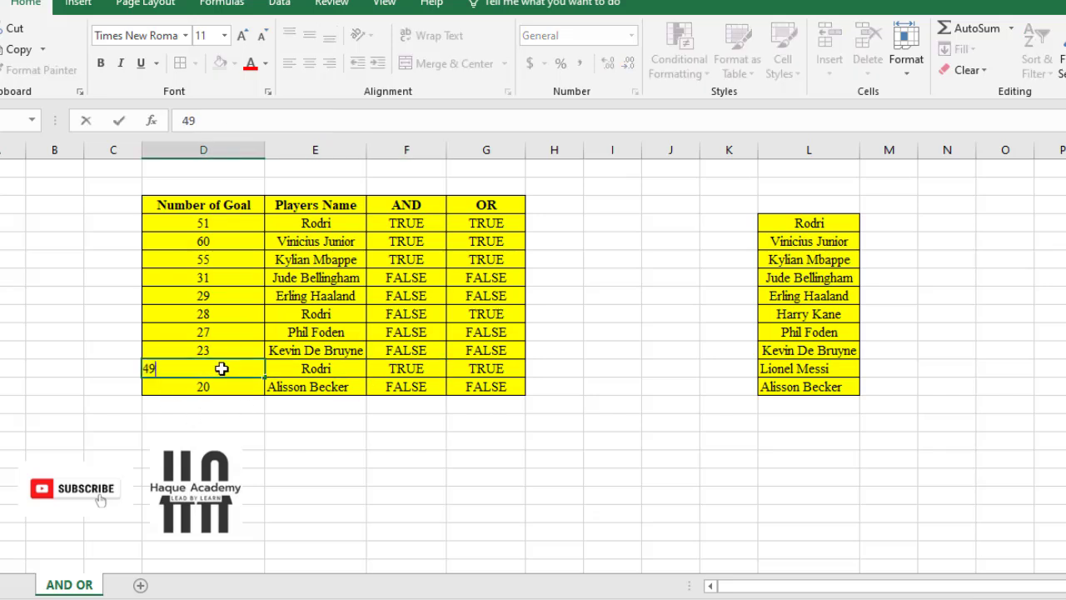
key("Return")
left_click(253, 372)
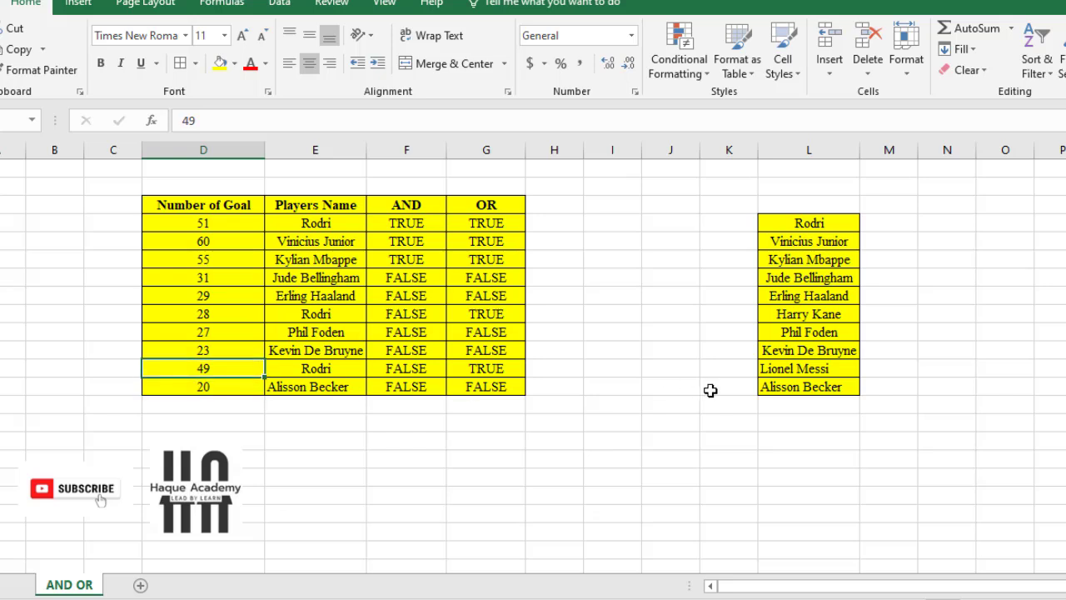
left_click(514, 371)
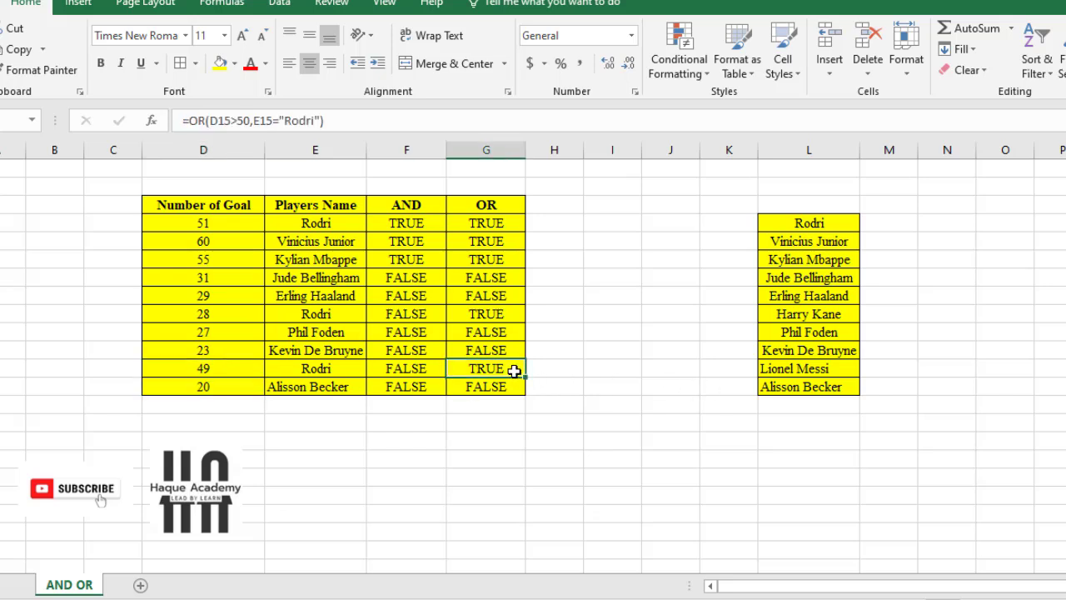
left_click(433, 371)
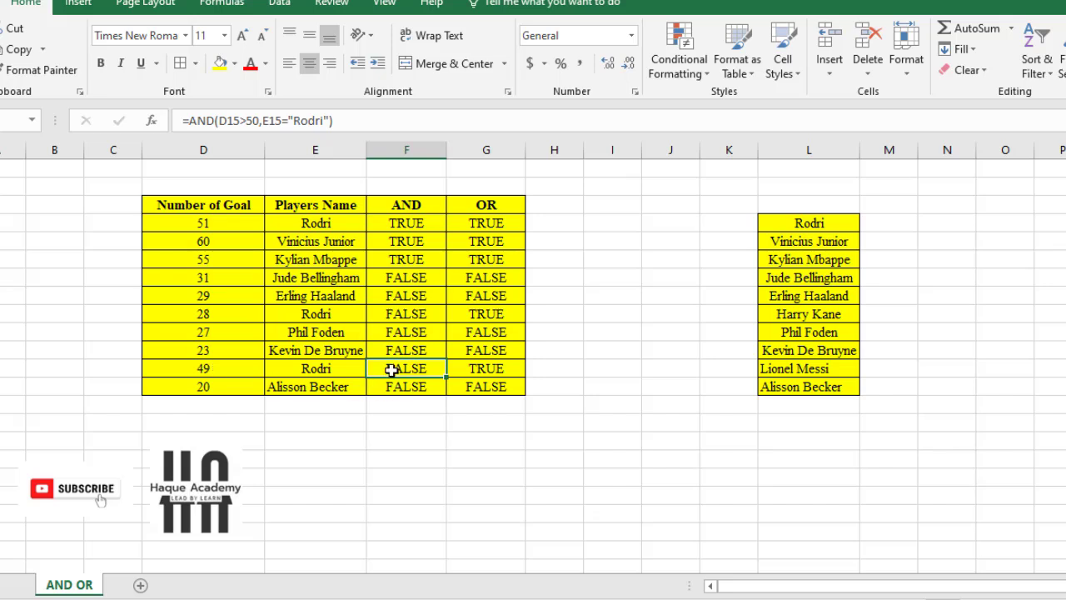
left_click(504, 369)
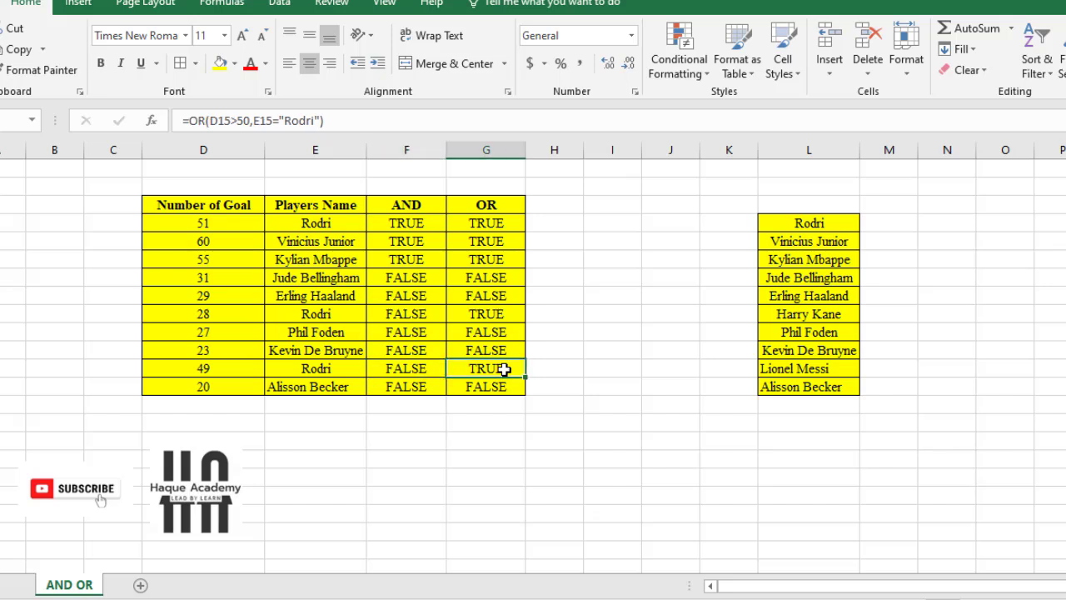